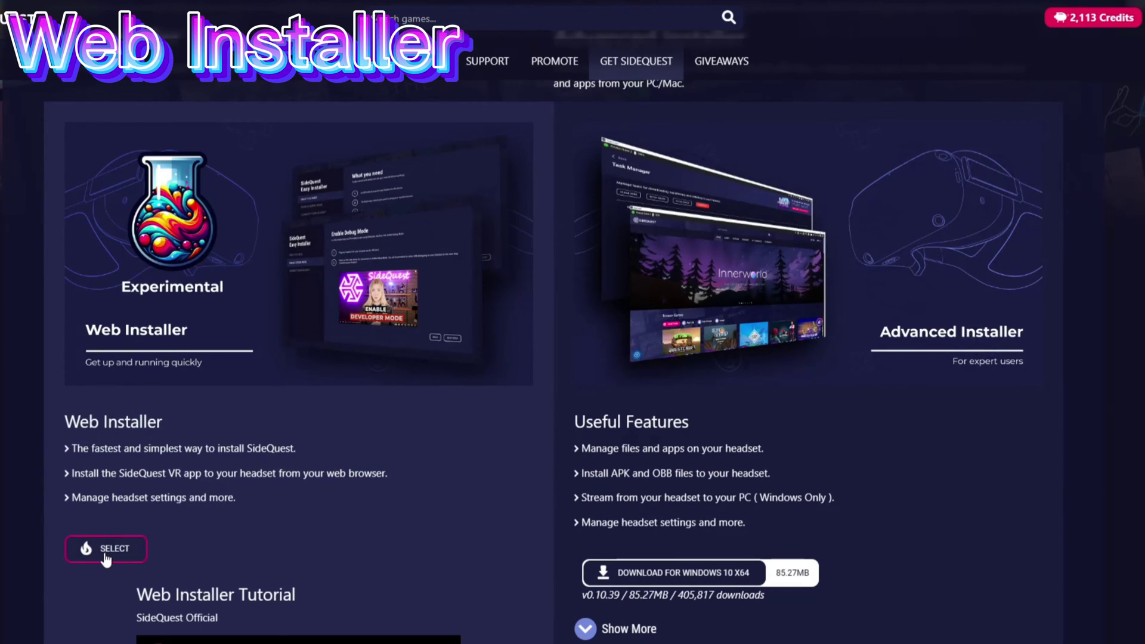
- Start the Web Installer and read its requirements: USB cable, Meta app and a Meta developer account
left_click(107, 558)
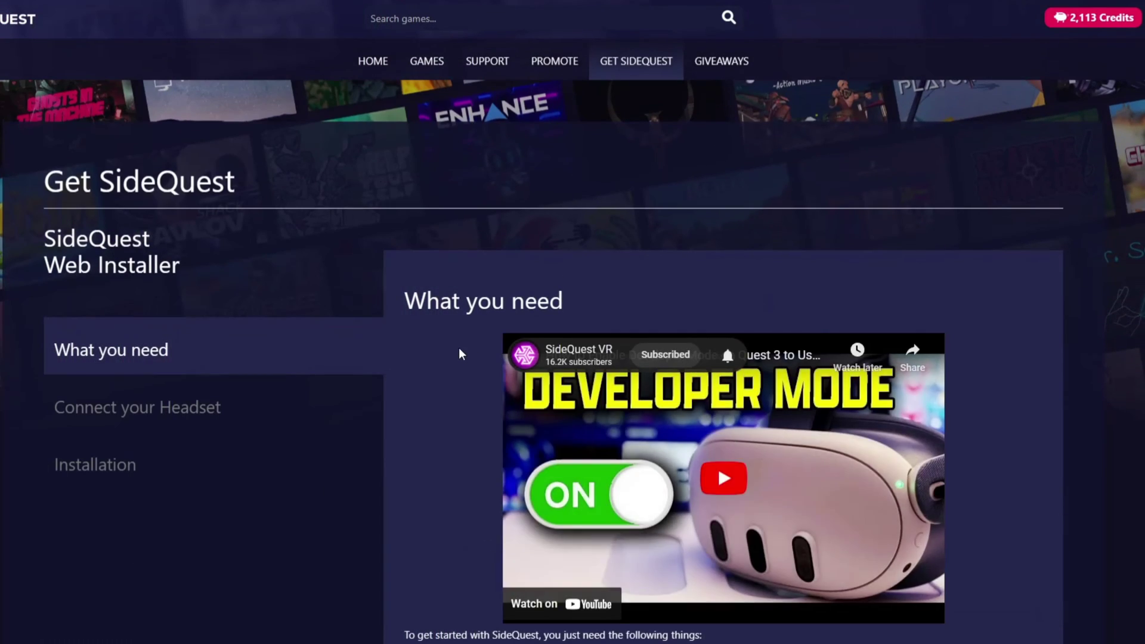
scroll(459, 348, "down", 2)
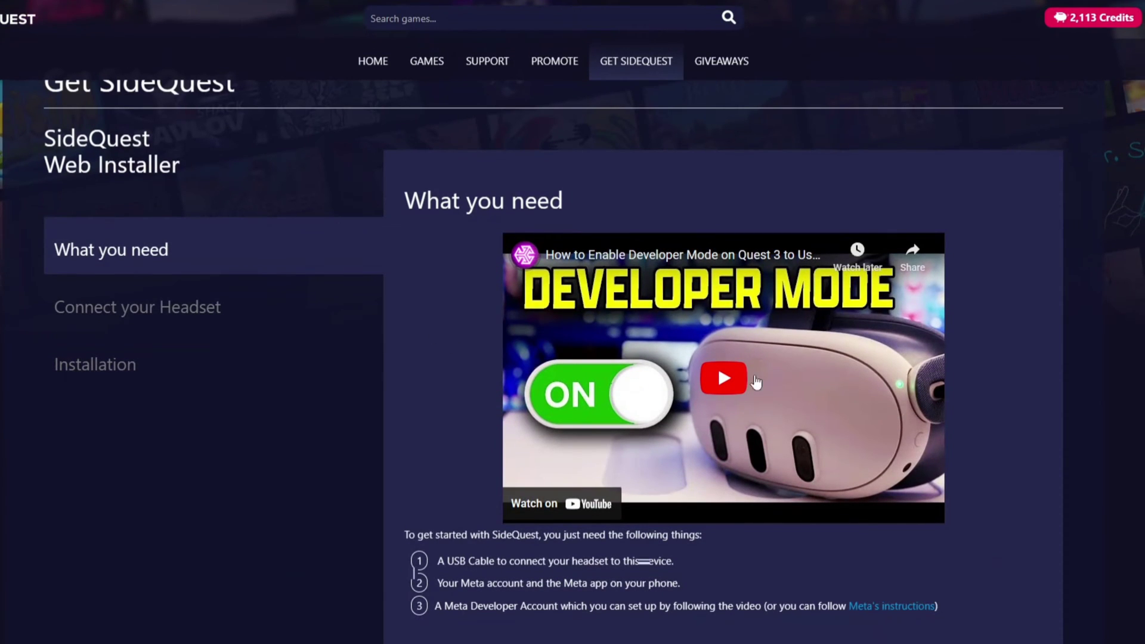
scroll(465, 314, "down", 2)
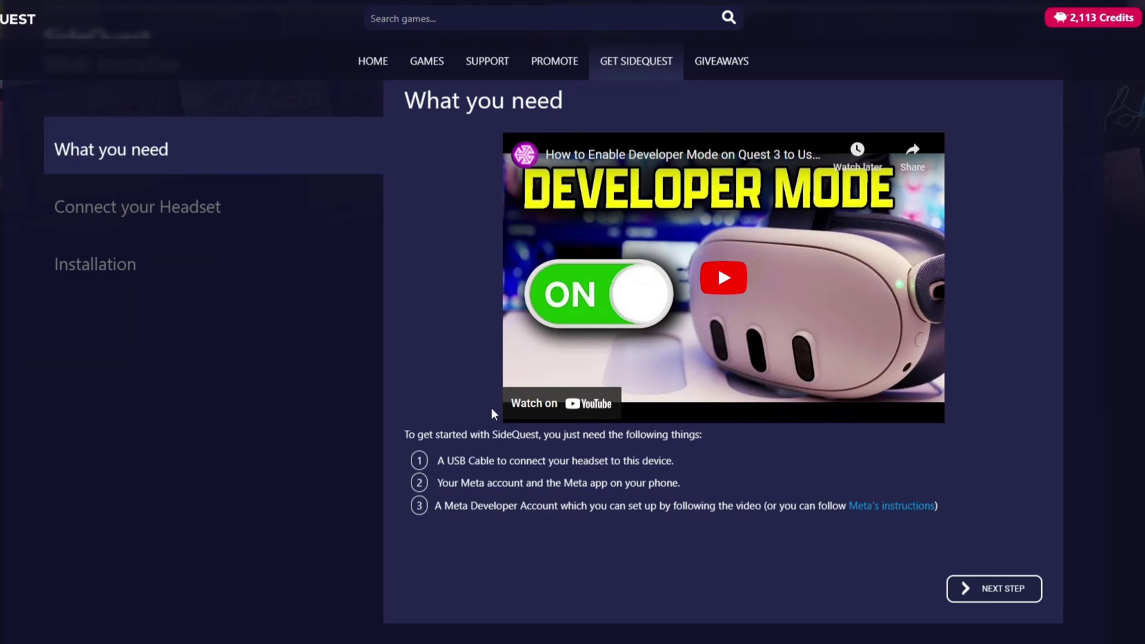
scroll(745, 470, "down", 2)
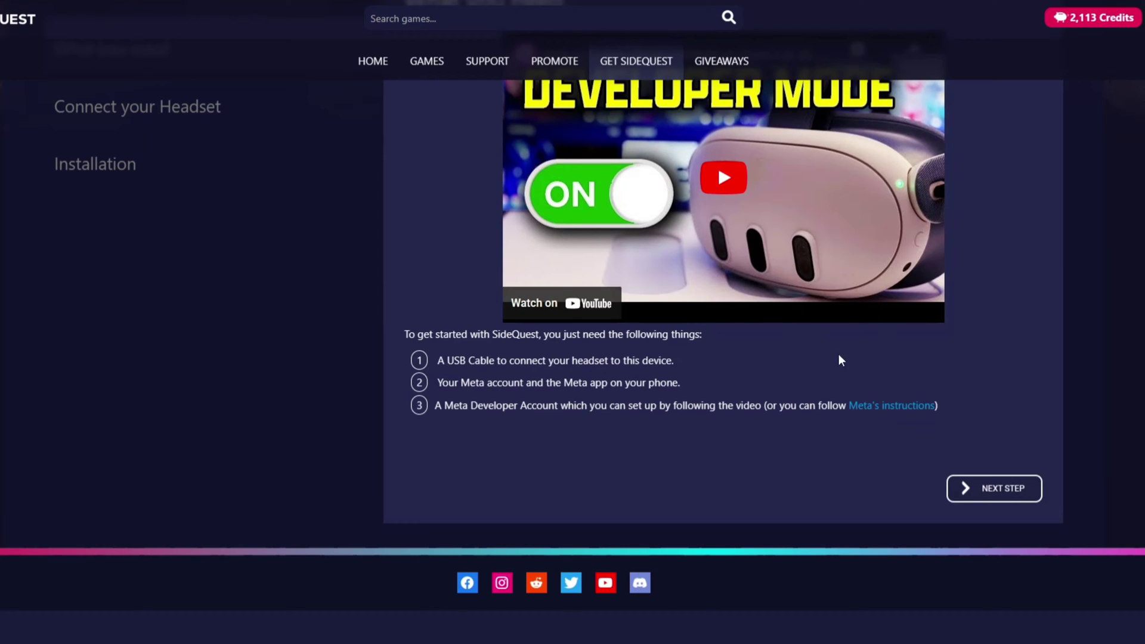
scroll(728, 412, "up", 3)
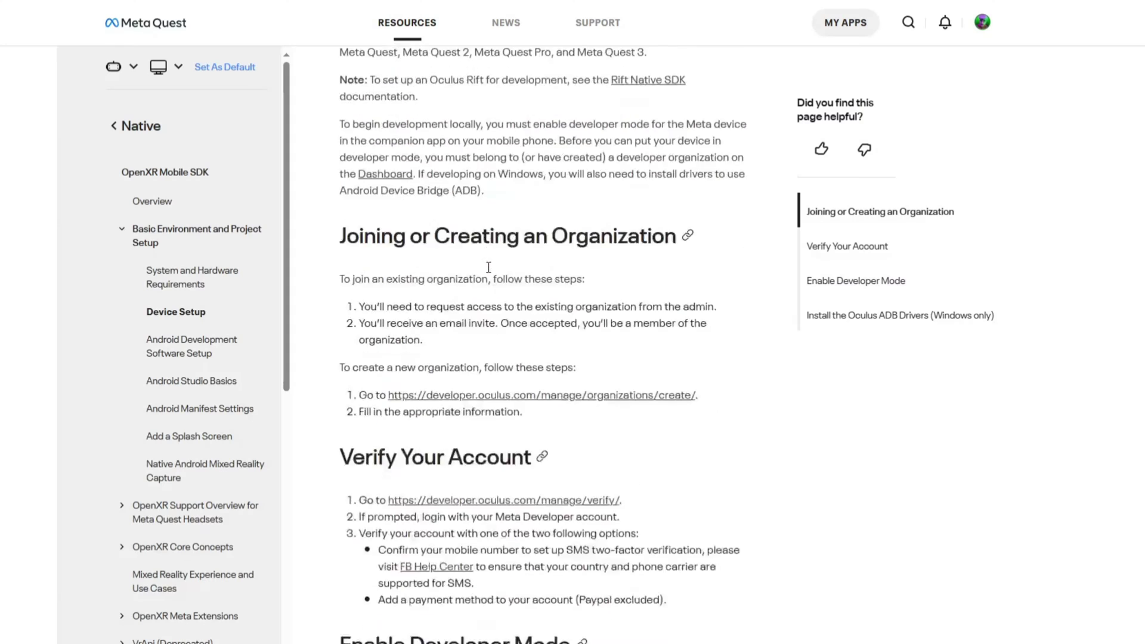
scroll(537, 239, "down", 1)
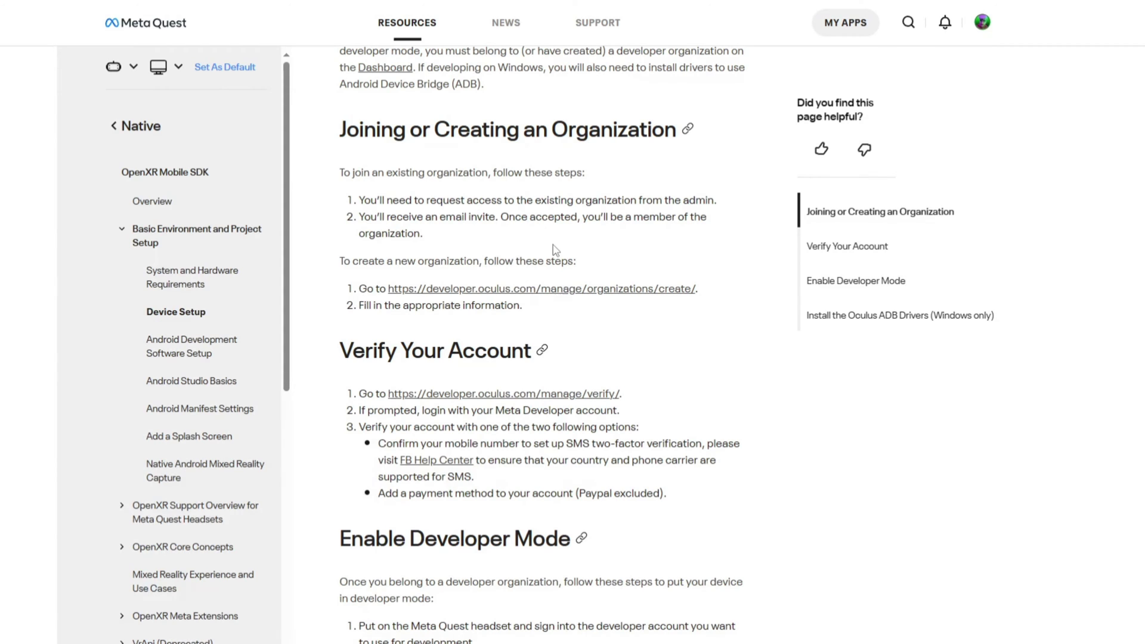
- Open the developer.oculus.com verify link under Verify Your Account in a new tab
scroll(519, 237, "down", 2)
scroll(520, 238, "up", 2)
scroll(498, 252, "down", 3)
right_click(457, 200)
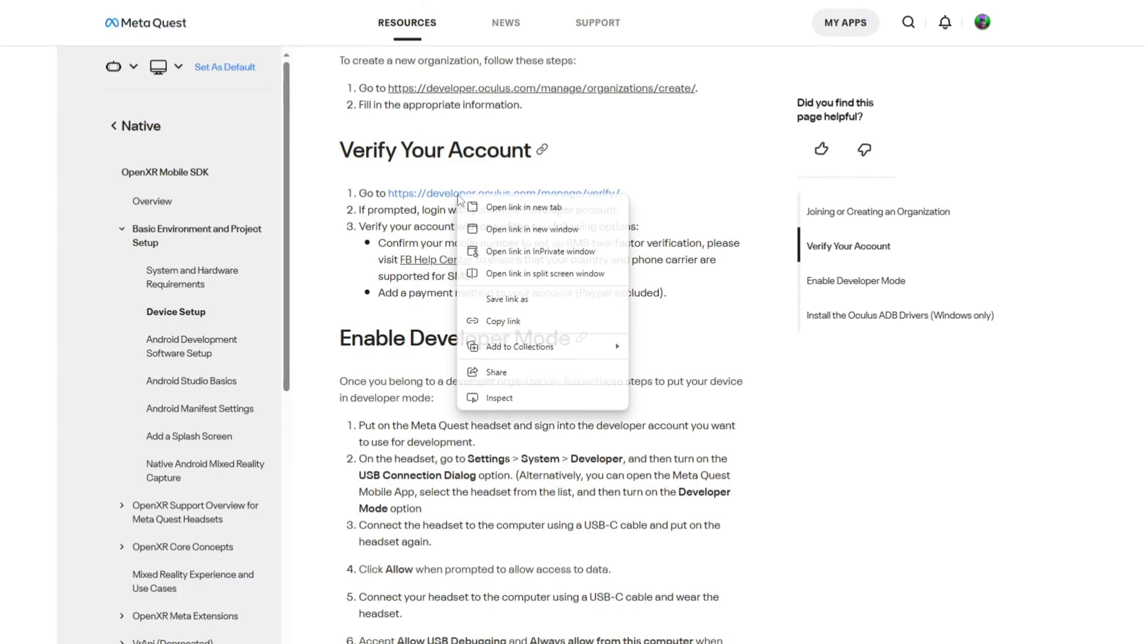
left_click(477, 204)
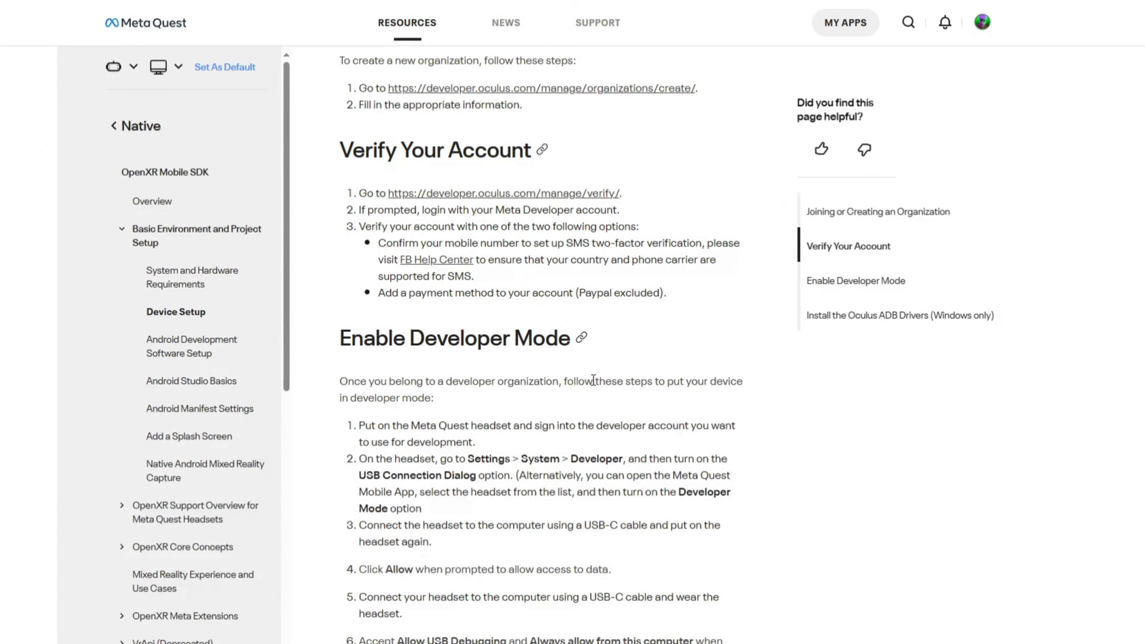
- Check the verification page's success message and Completed badges for credit card and mobile number
scroll(593, 380, "down", 3)
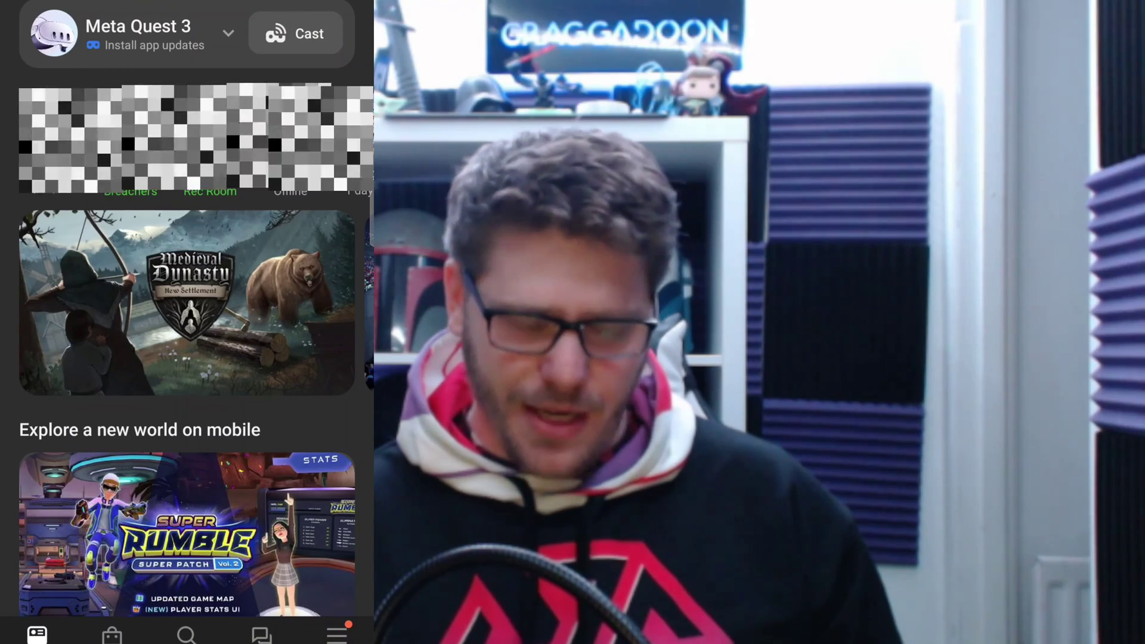
- Switch on Debug mode under Developer Mode in the Meta Quest 3 headset settings
left_click(337, 635)
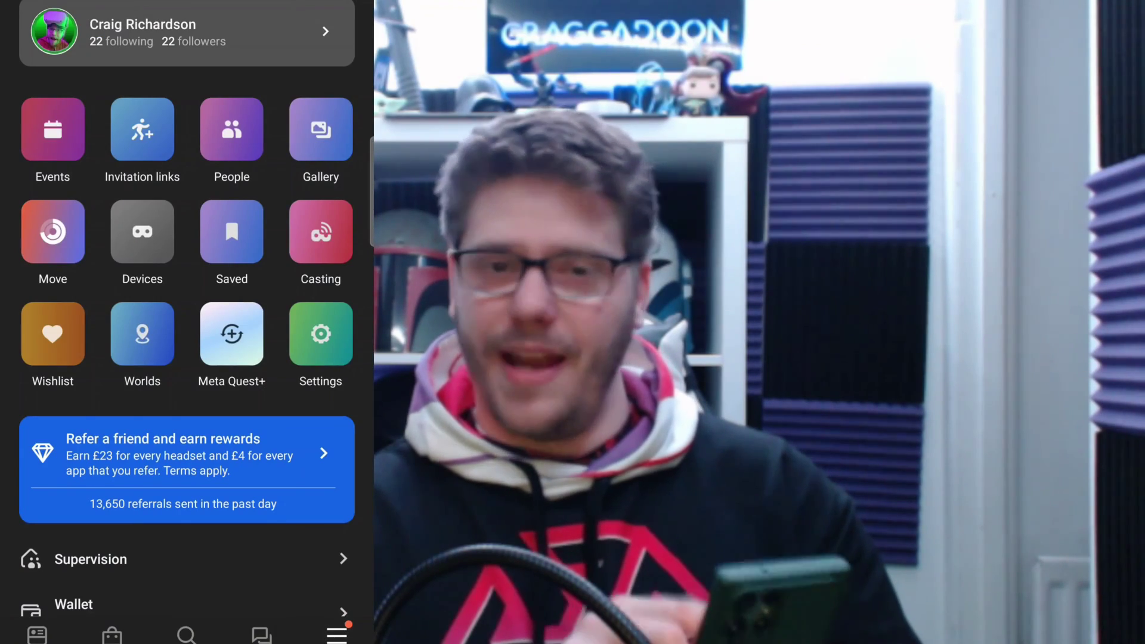
left_click(142, 231)
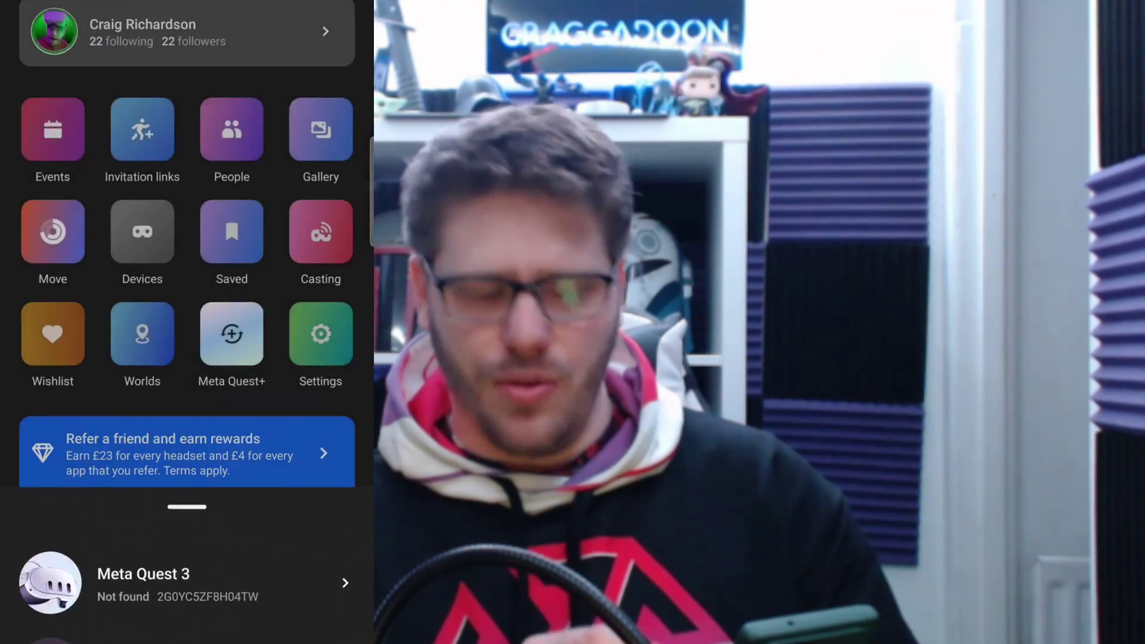
left_click(179, 582)
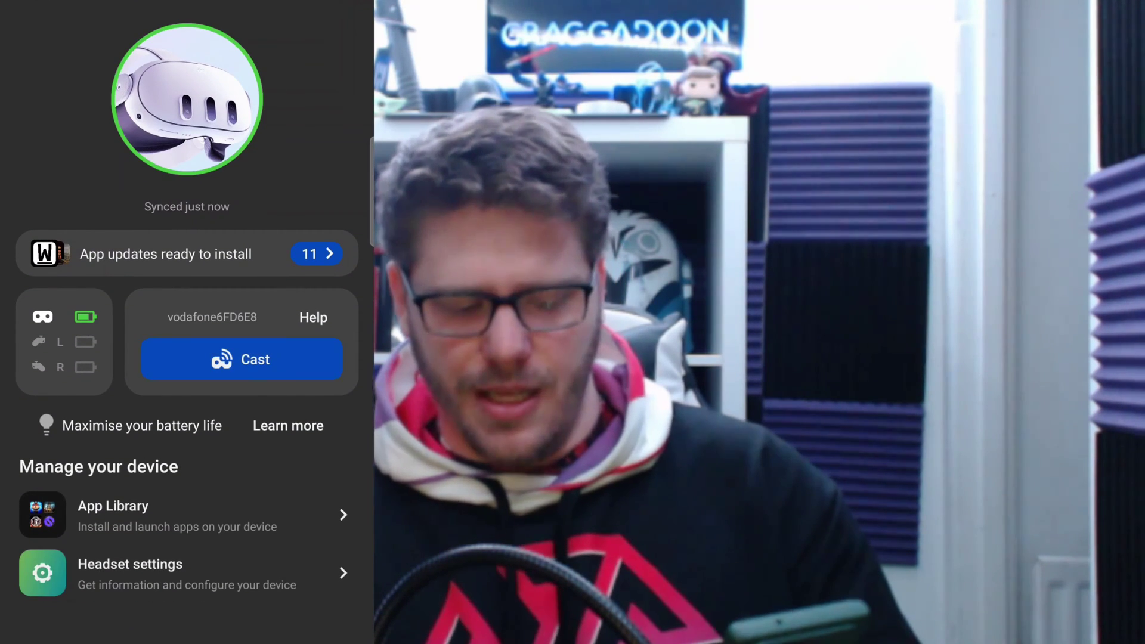
left_click(179, 573)
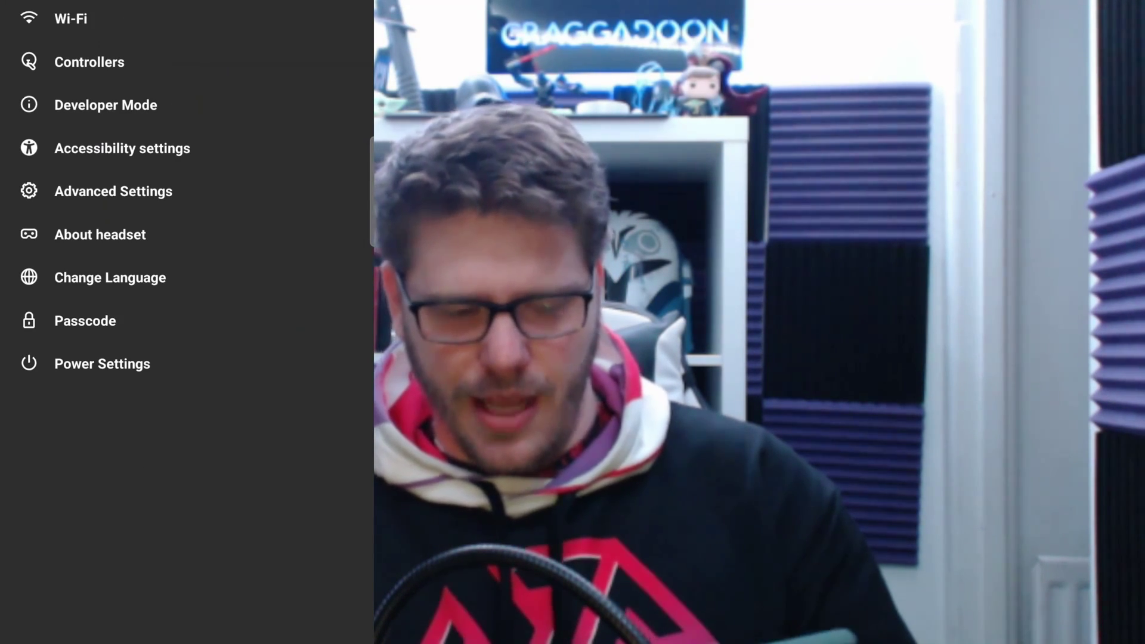
left_click(105, 105)
left_click(336, 35)
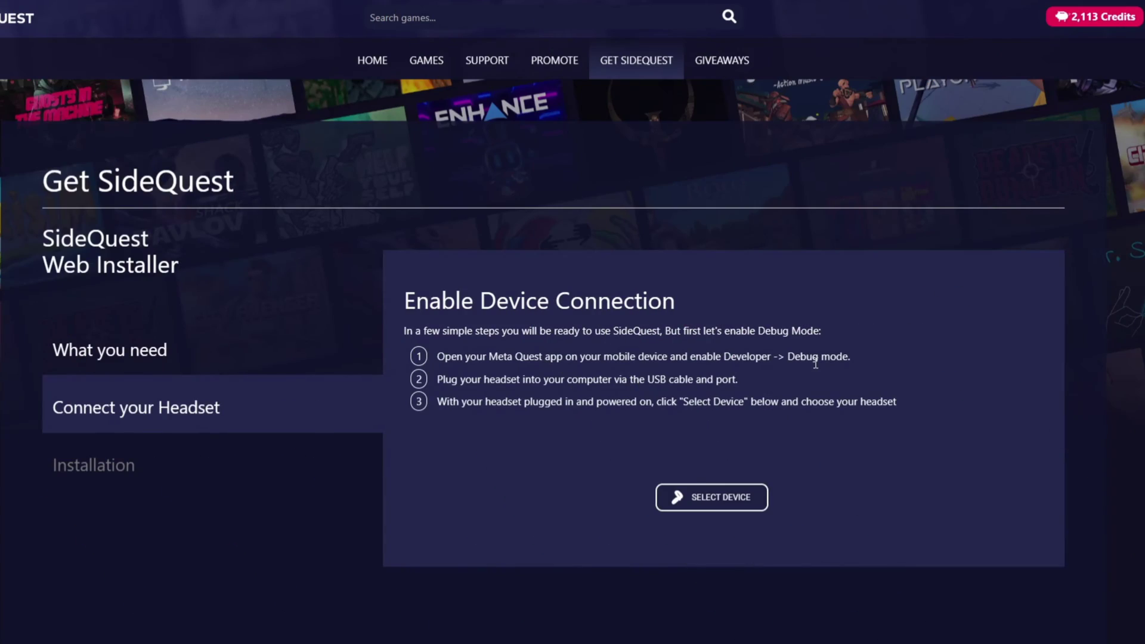
- Select the Quest 3 in the browser's device dialog and connect it to the Web Installer
scroll(896, 372, "down", 2)
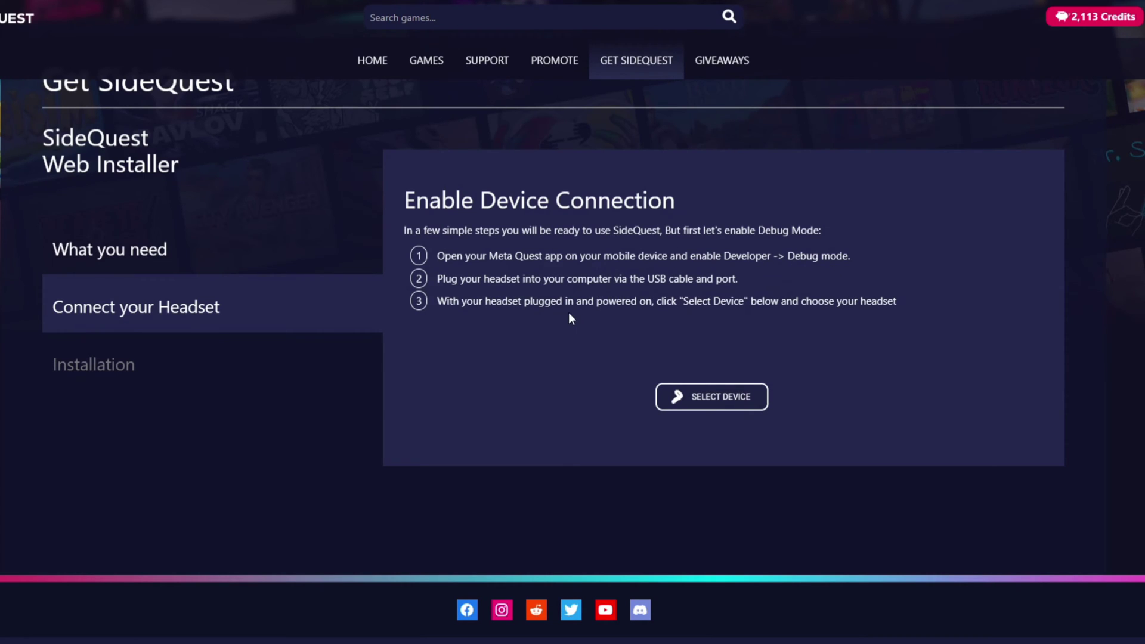
left_click(711, 396)
left_click(35, 33)
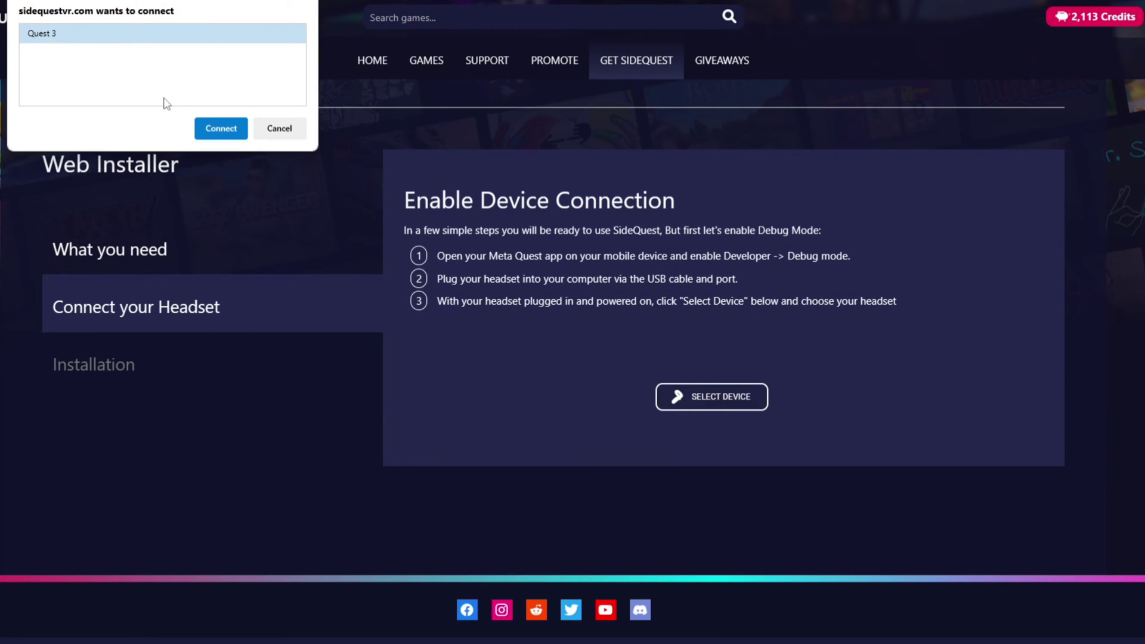
left_click(221, 129)
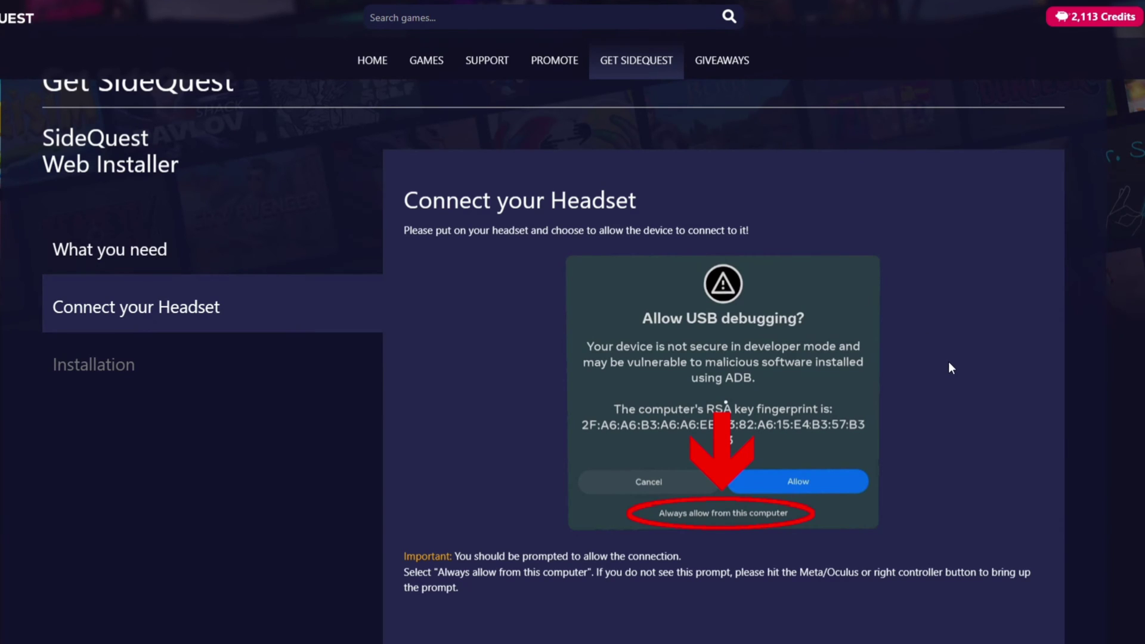
scroll(950, 364, "down", 3)
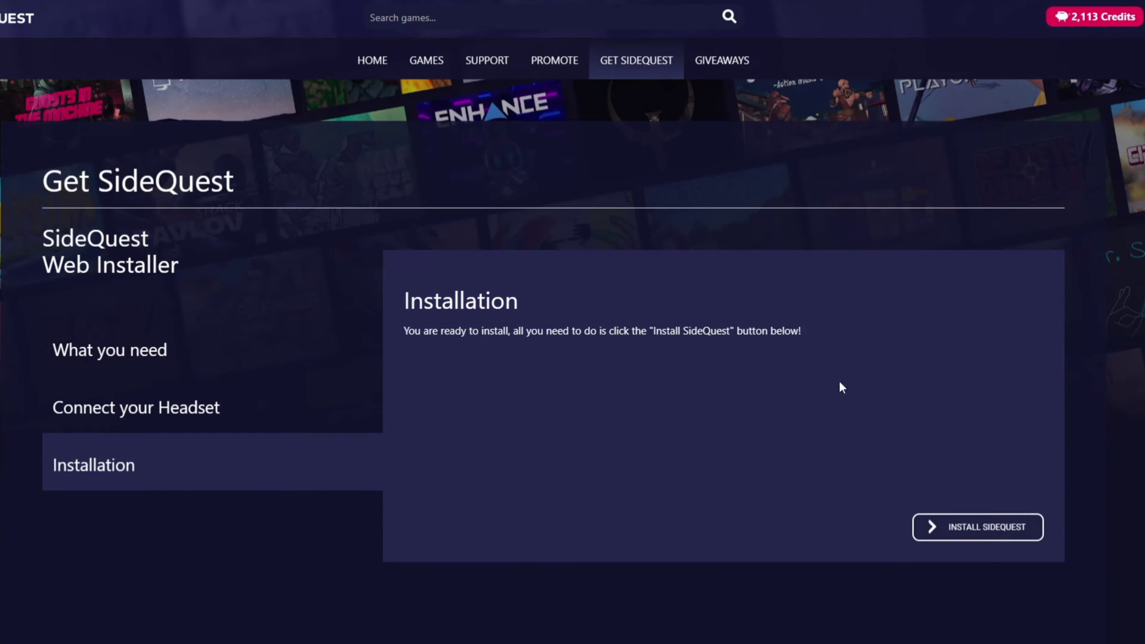
- Install SideQuest onto the headset, then open the Link page for the 6-digit code
left_click(995, 528)
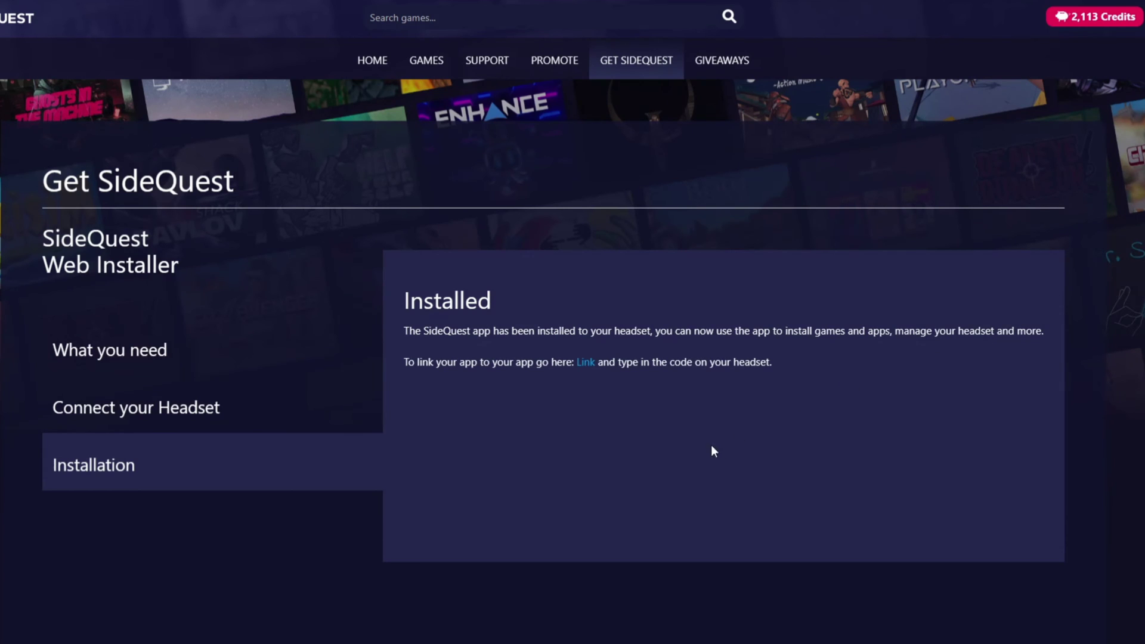
left_click(588, 364)
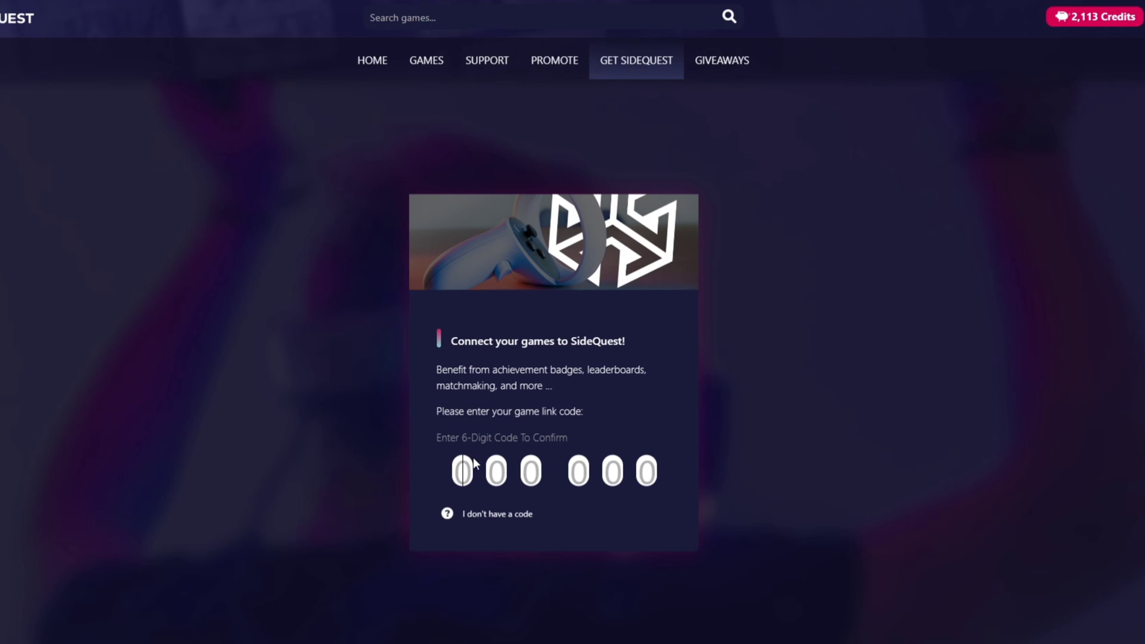
- Enter the headset's 6-digit link code, link the app, view the account, then return home
type("230000")
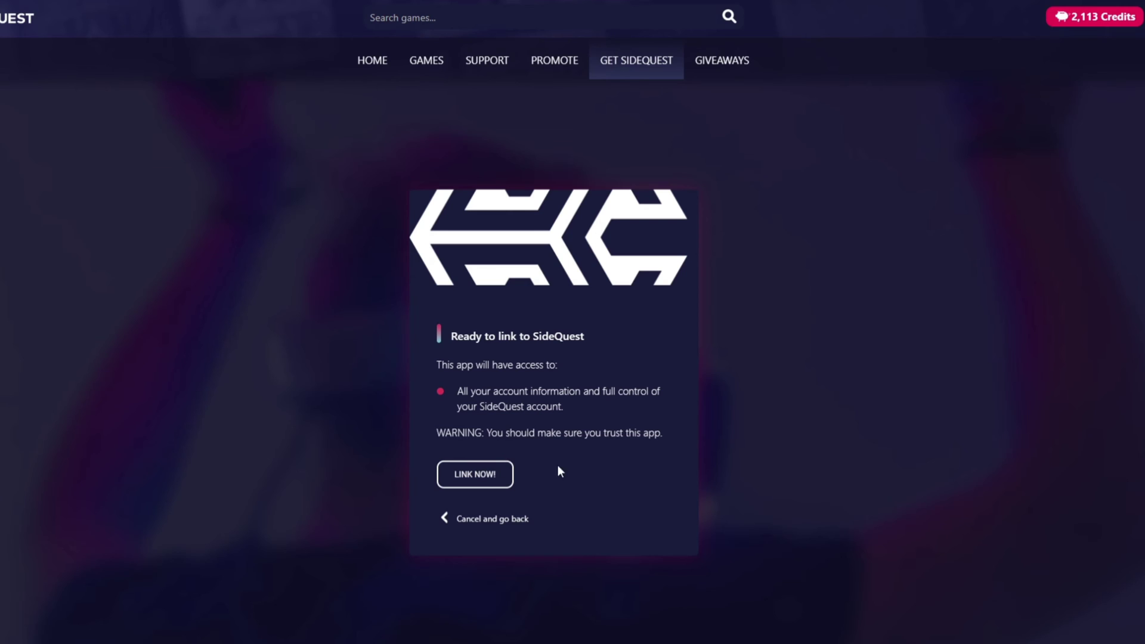
left_click(494, 482)
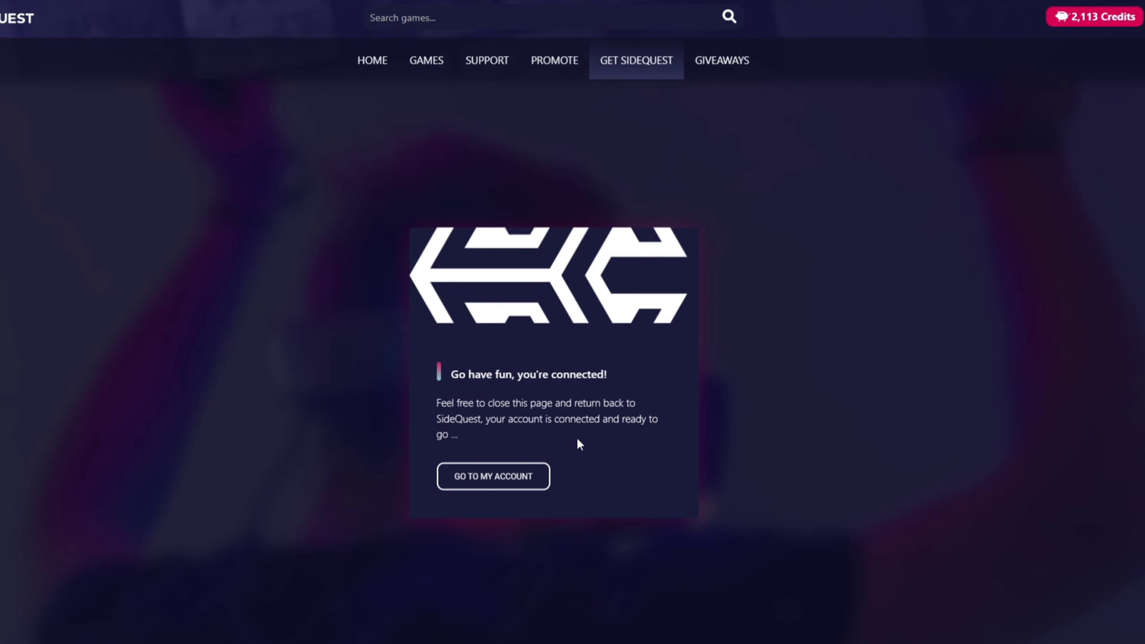
left_click(532, 480)
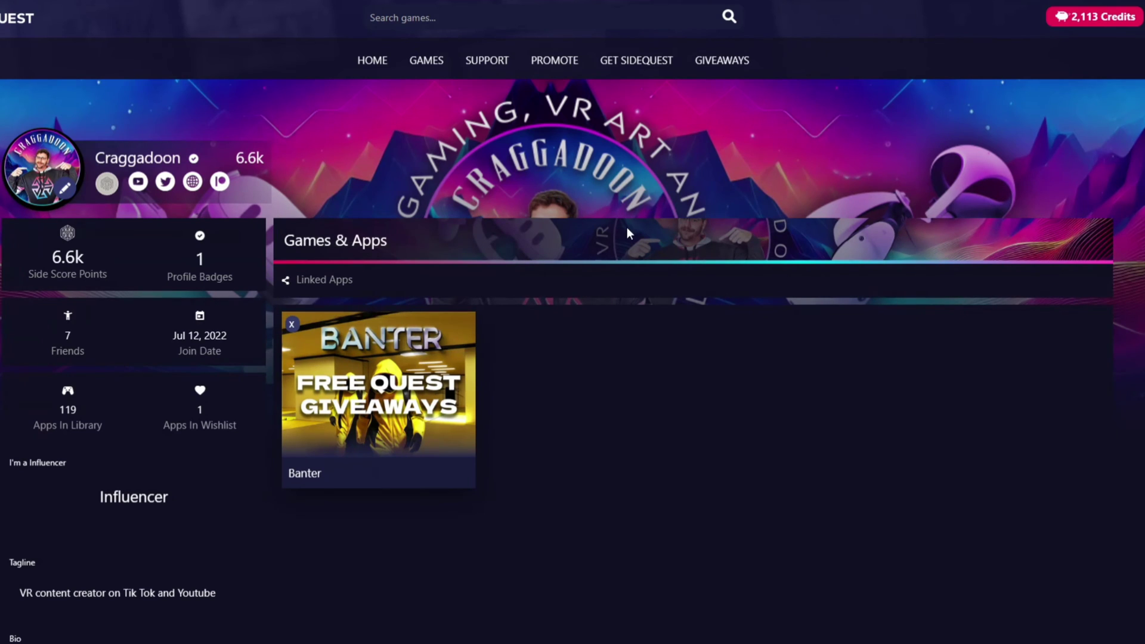
left_click(368, 71)
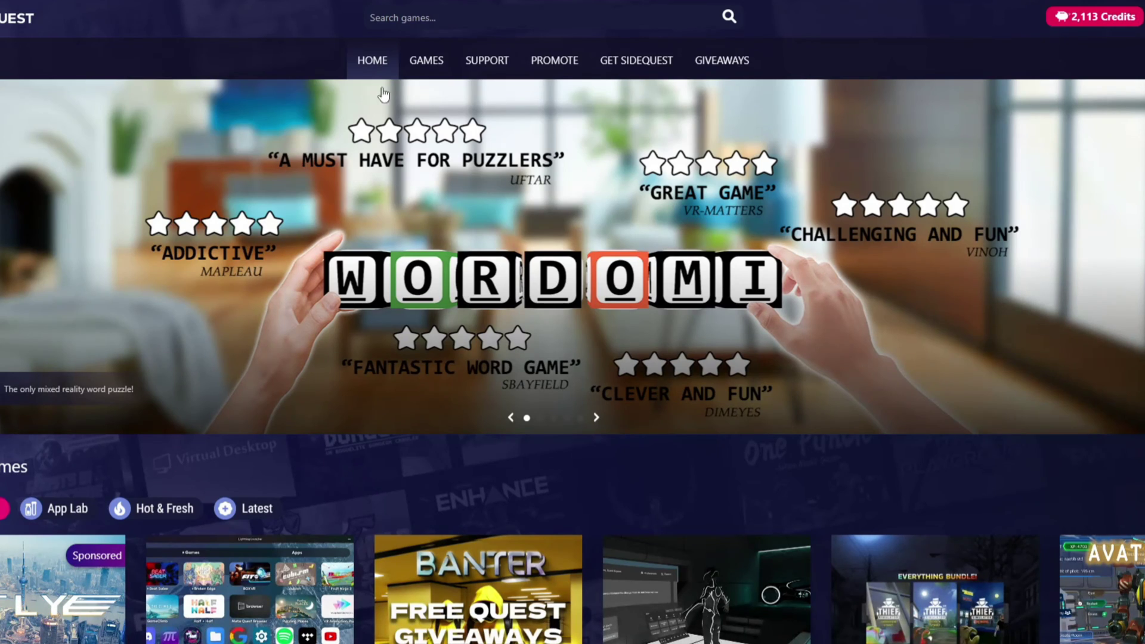
- Browse the App Lab, Hot & Fresh and Latest game lists, then scroll through the categories
scroll(491, 398, "down", 5)
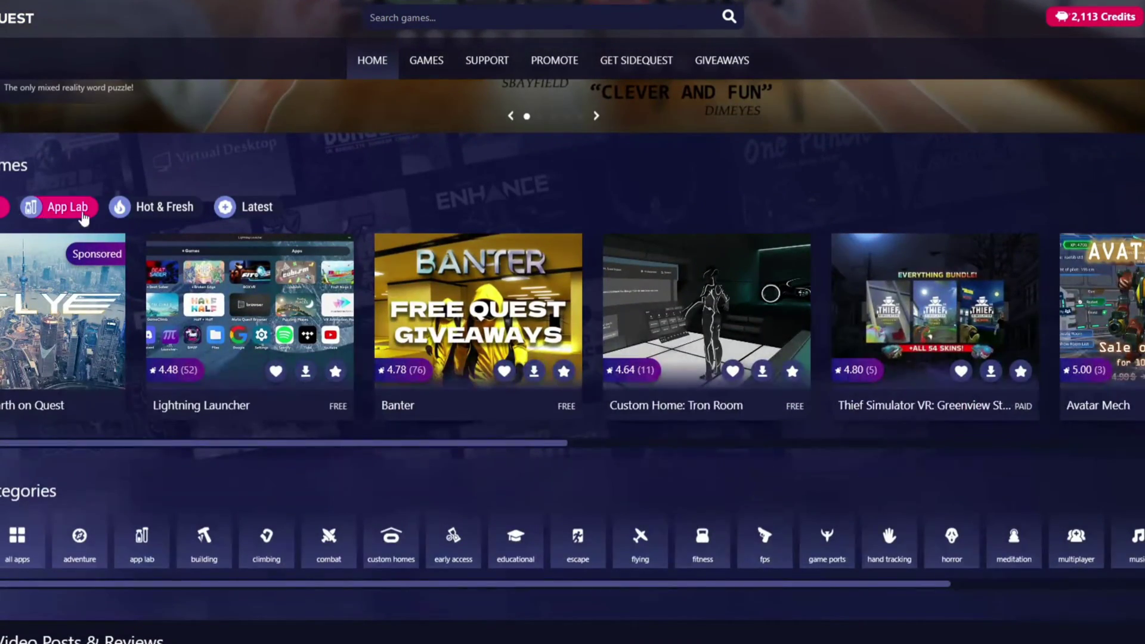
left_click(37, 214)
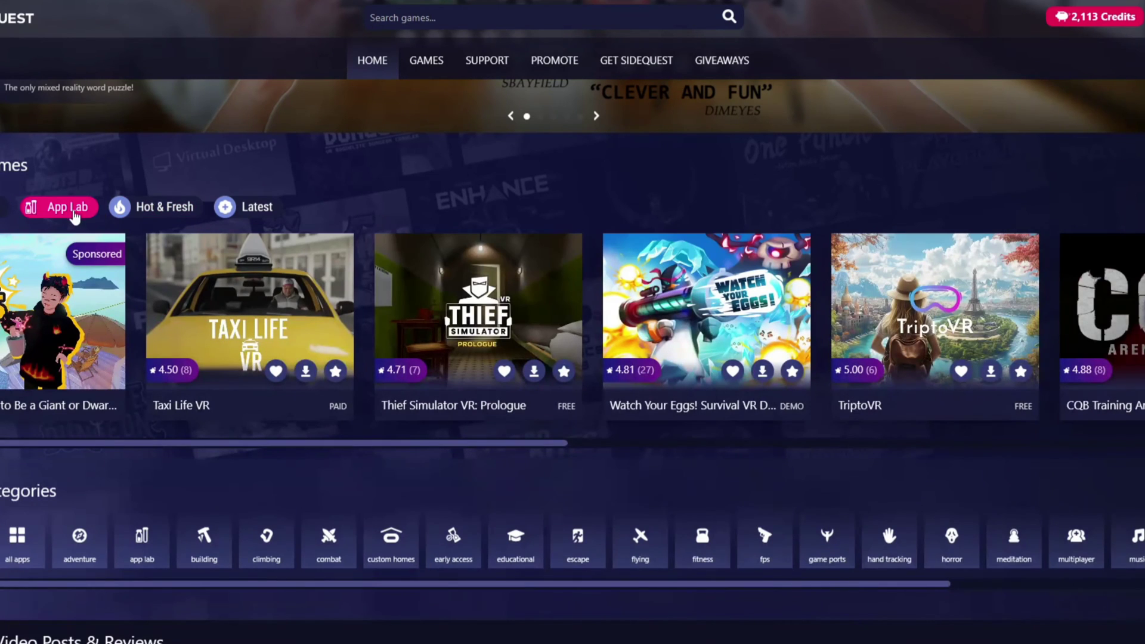
left_click(156, 215)
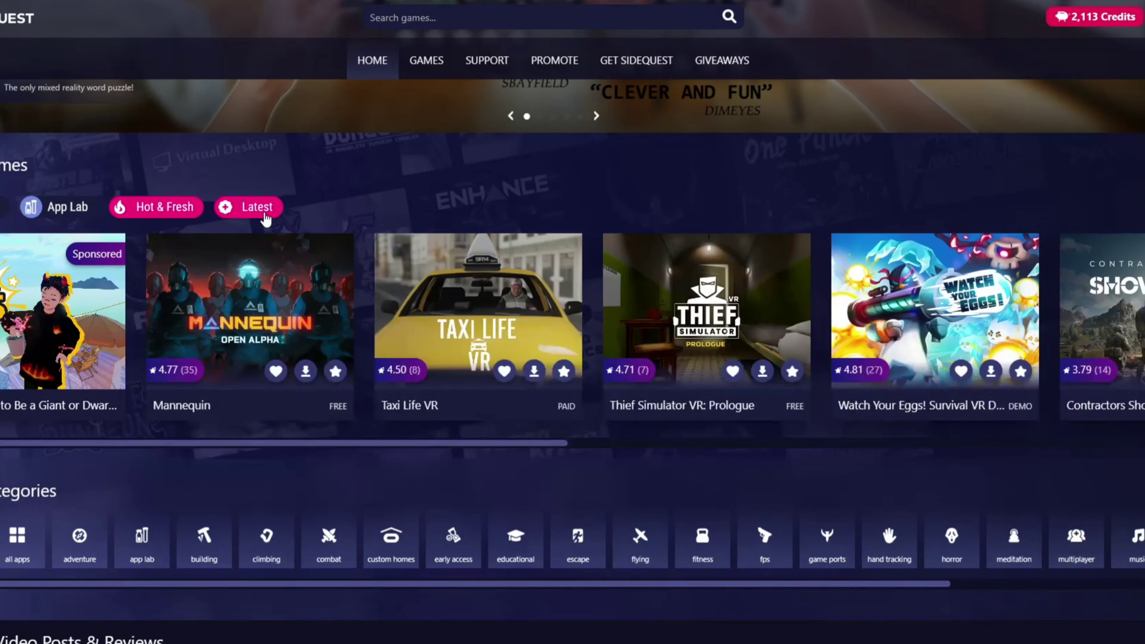
left_click(263, 214)
left_click(4, 207)
scroll(320, 288, "down", 5)
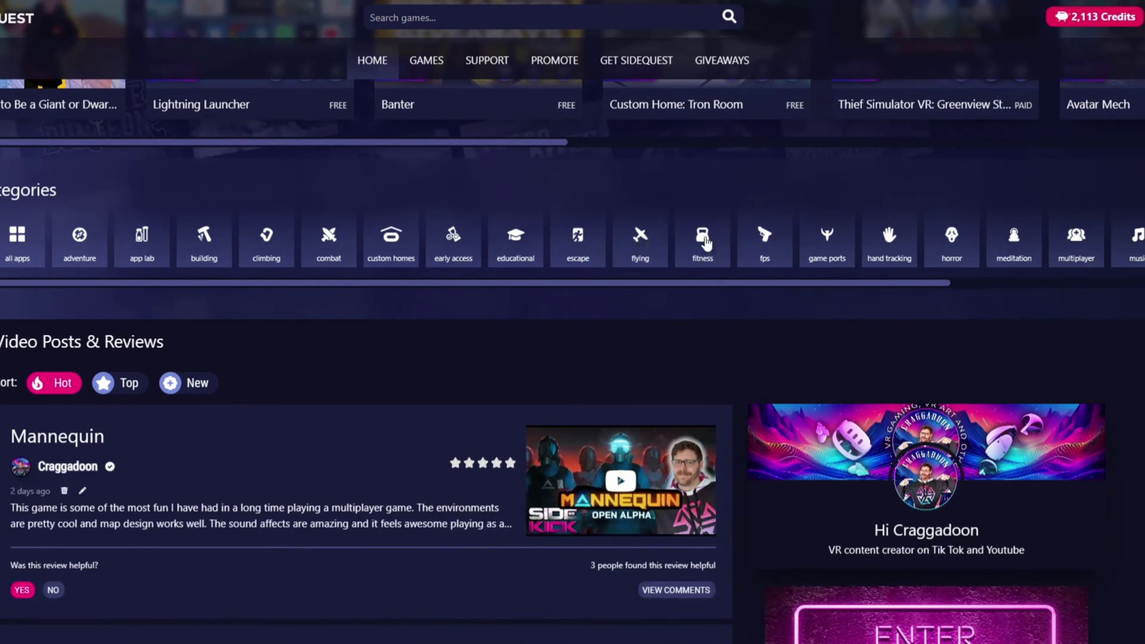
left_click_drag(921, 284, 390, 309)
- Show all custom home environments and scroll through options like Peachs Castle and City 17 Alley
left_click(378, 258)
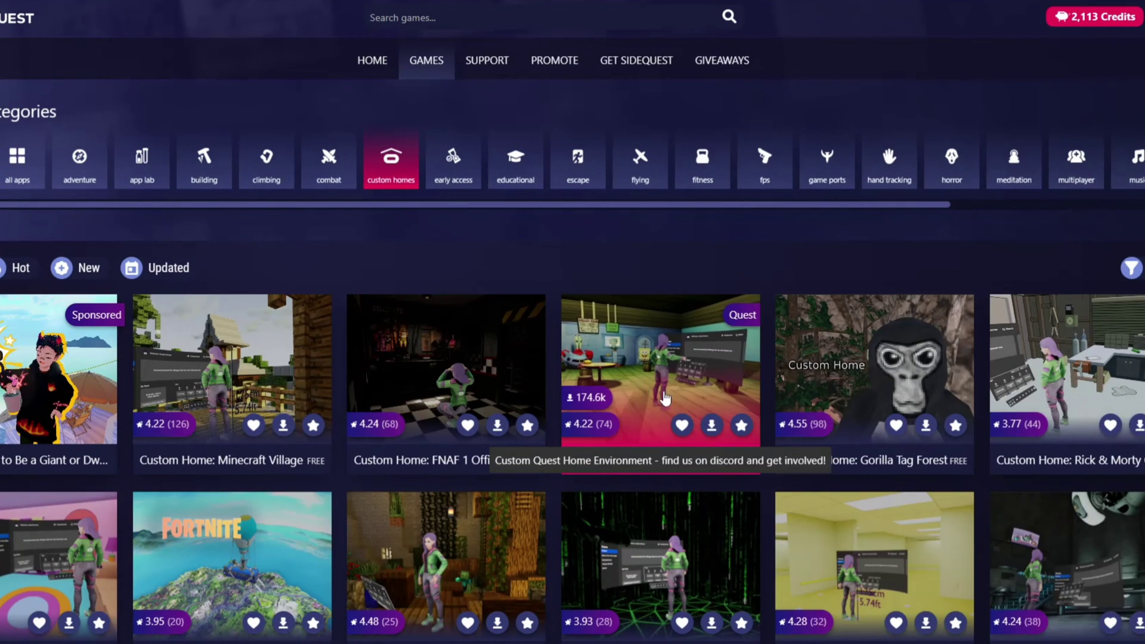
scroll(627, 453, "down", 2)
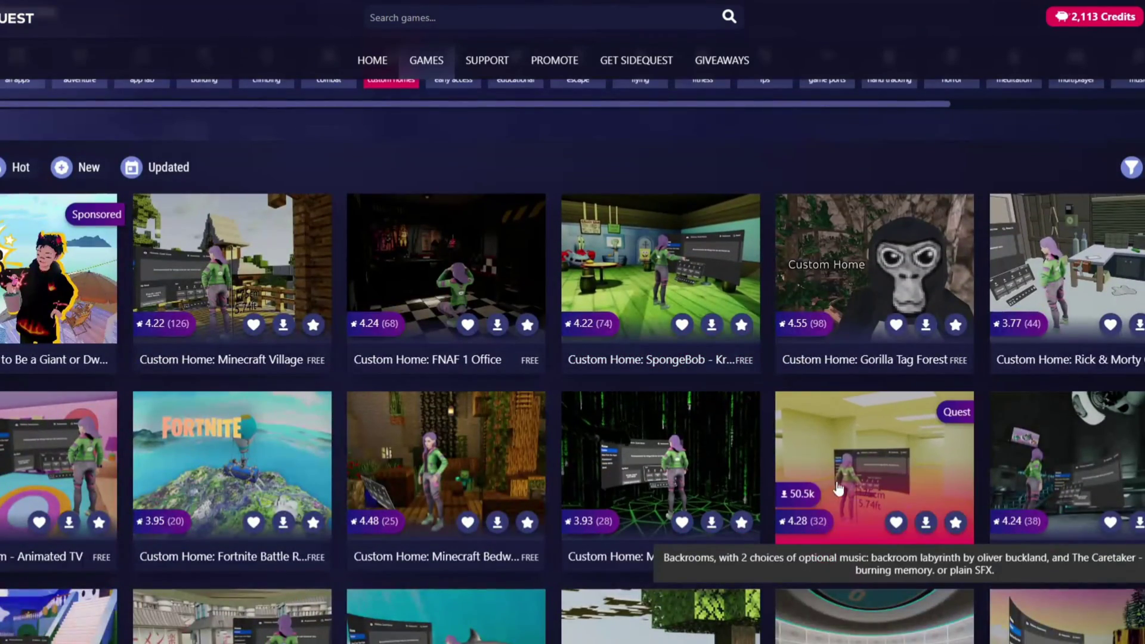
scroll(358, 465, "down", 6)
scroll(590, 465, "up", 8)
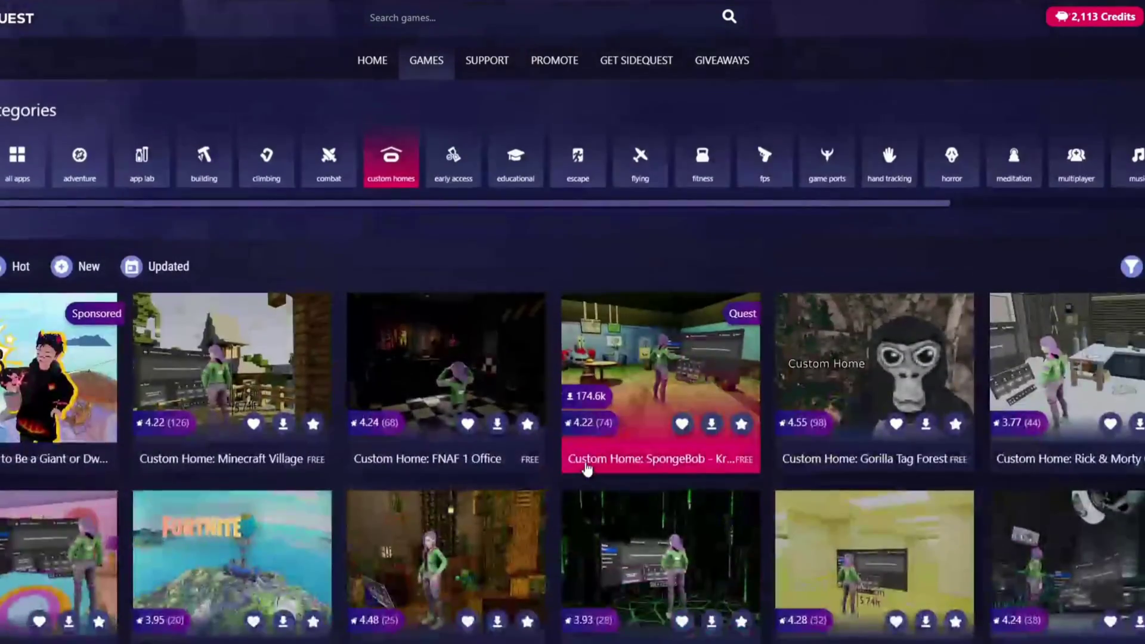
scroll(589, 465, "down", 15)
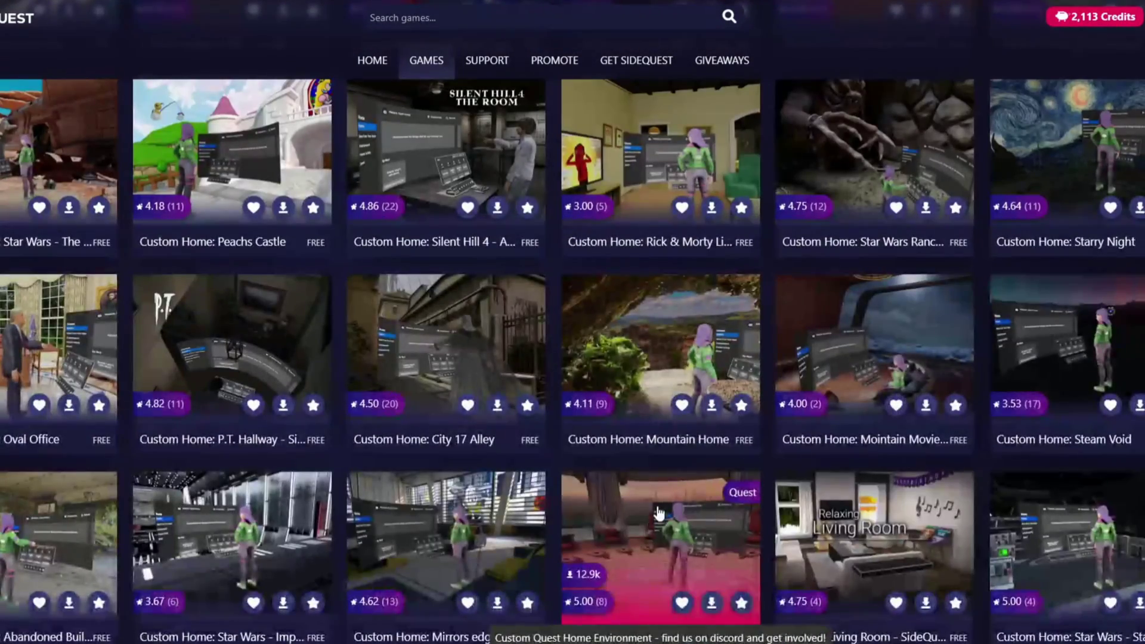
left_click(372, 60)
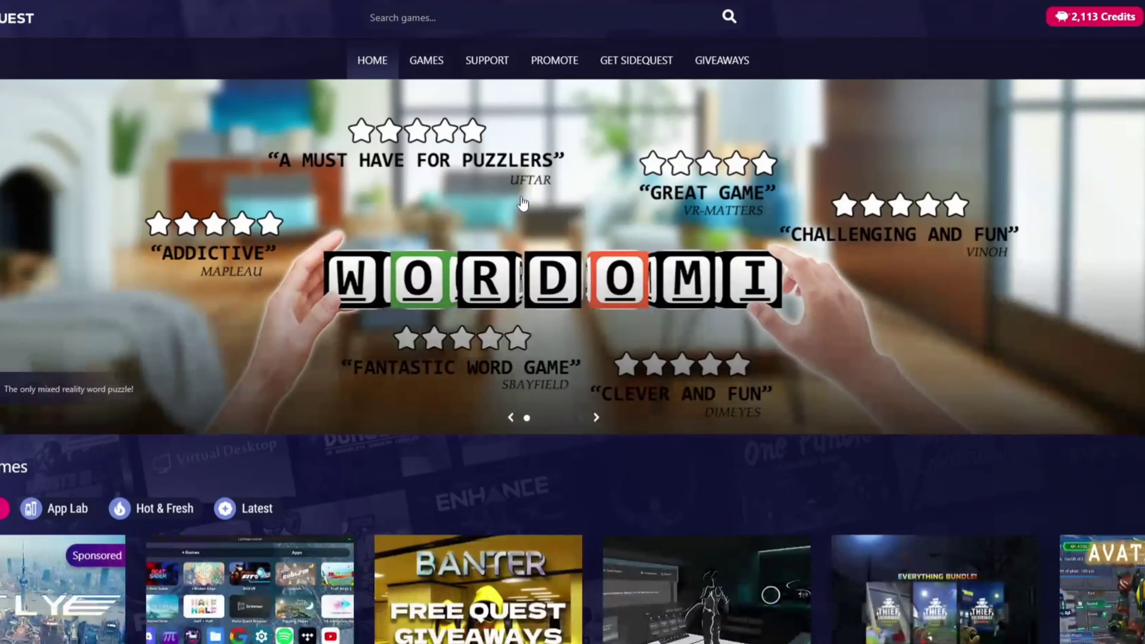
scroll(550, 310, "down", 10)
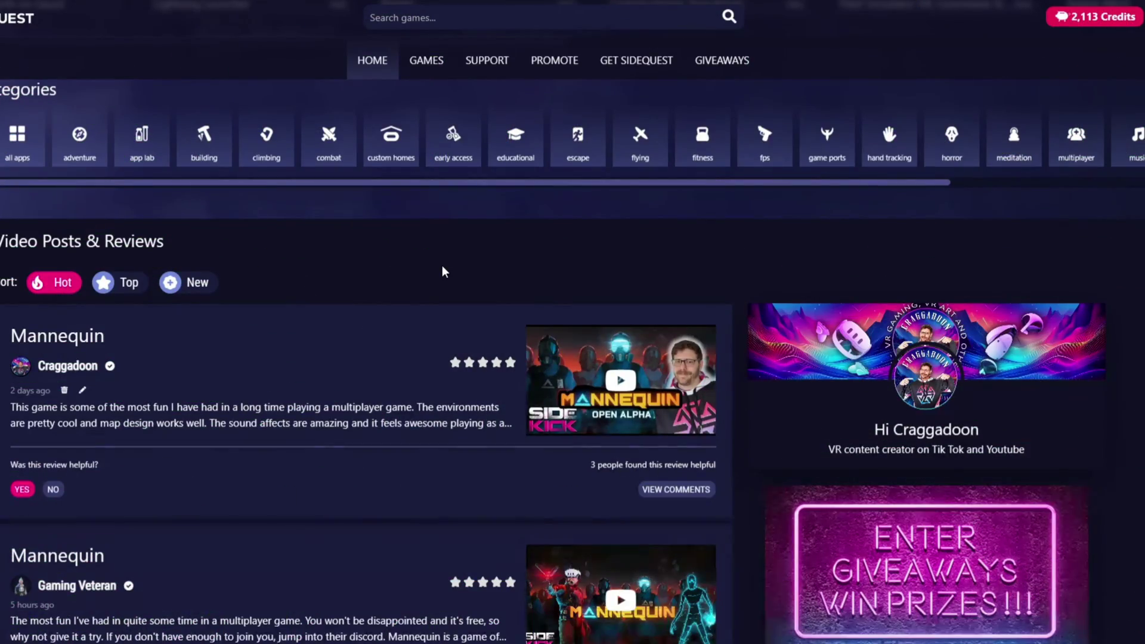
scroll(442, 266, "down", 2)
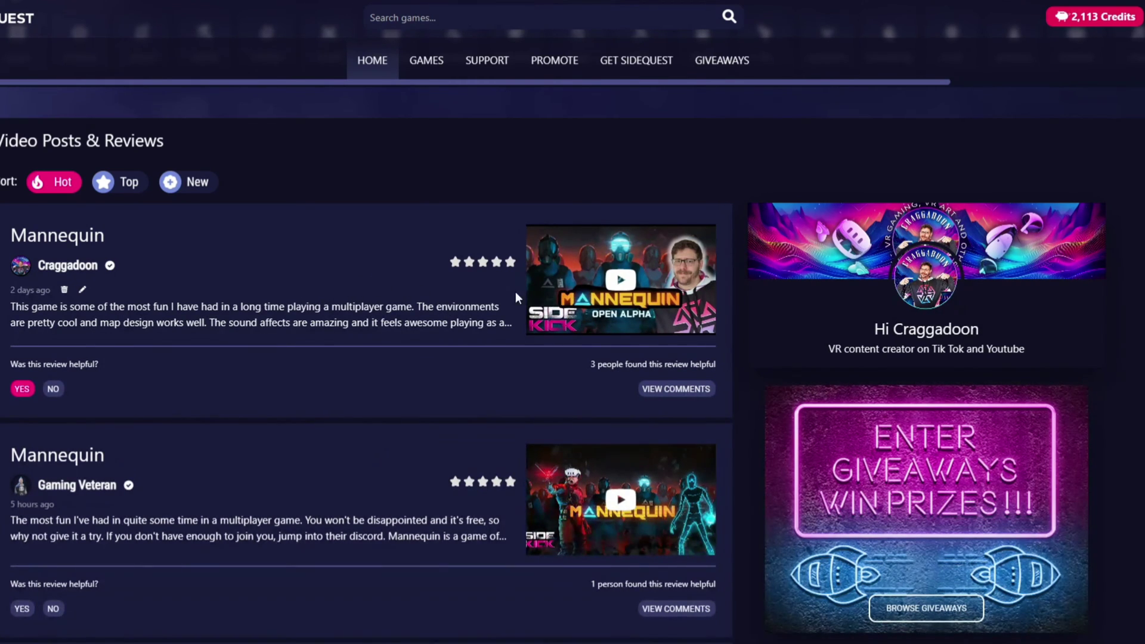
scroll(406, 294, "down", 3)
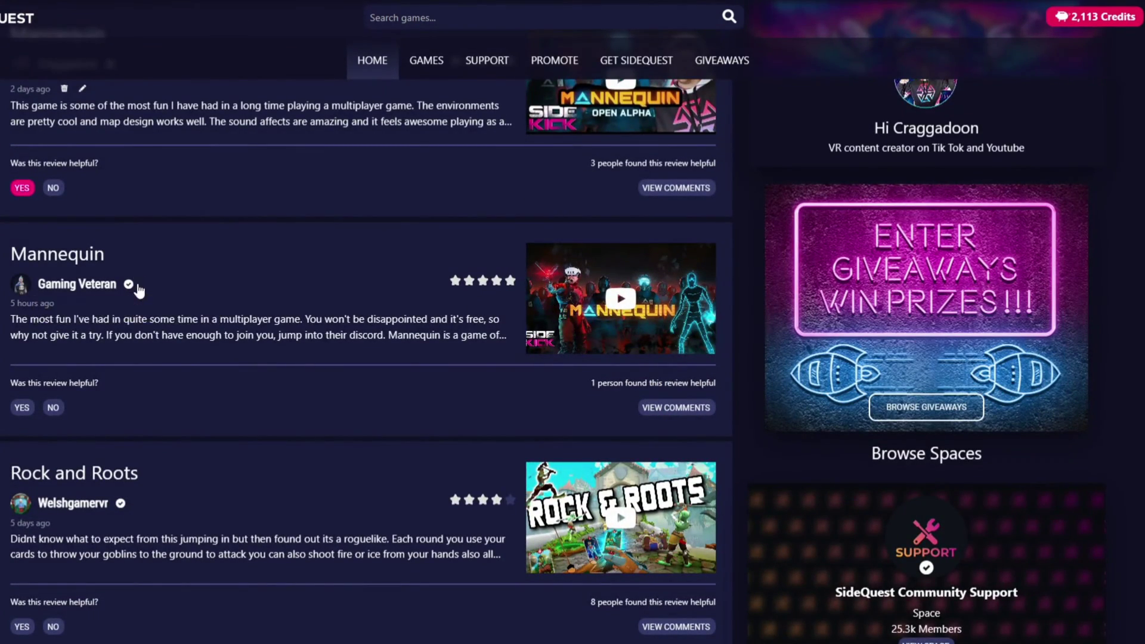
scroll(138, 283, "up", 3)
mouse_move(110, 273)
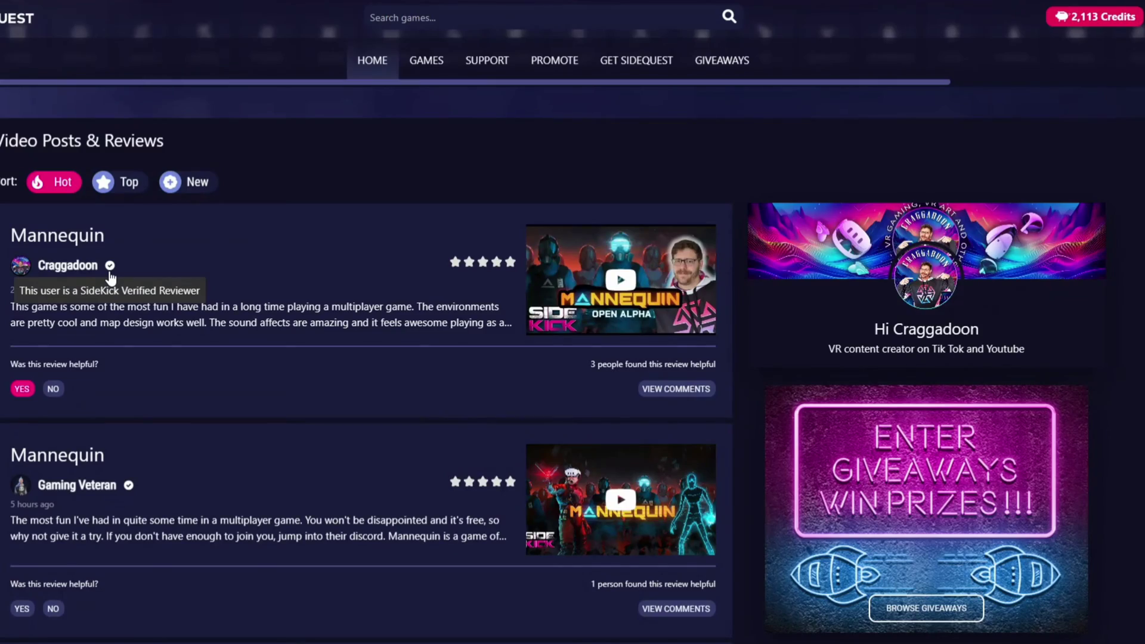
scroll(308, 268, "down", 12)
scroll(308, 269, "down", 9)
scroll(308, 265, "down", 9)
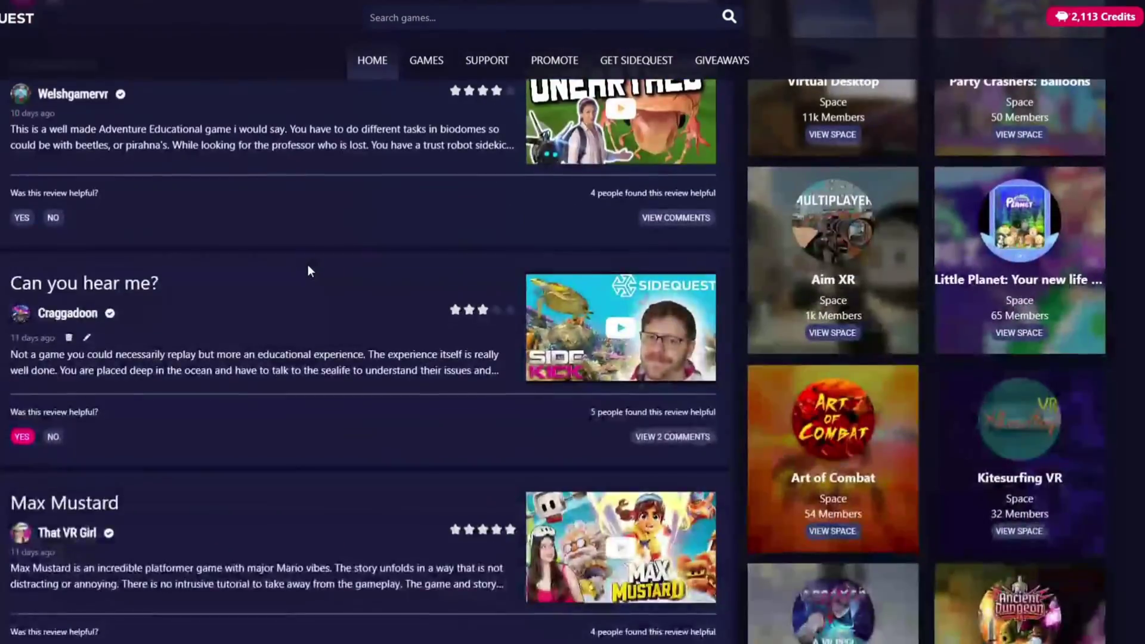
scroll(308, 265, "down", 6)
scroll(309, 265, "down", 16)
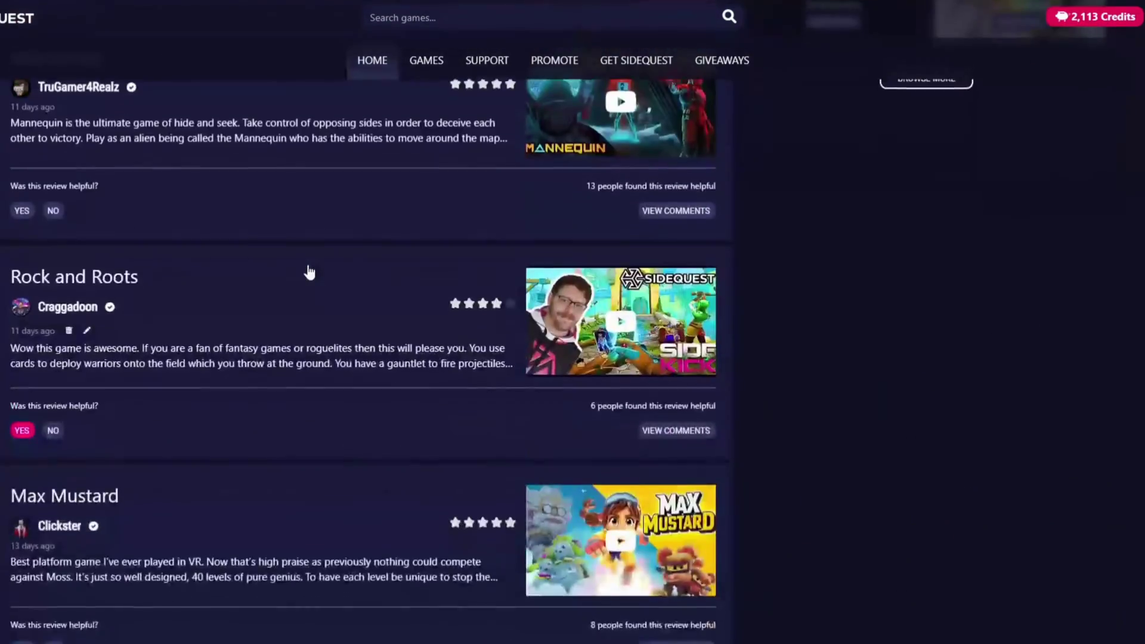
scroll(307, 269, "down", 12)
scroll(308, 268, "up", 8)
scroll(402, 379, "up", 20)
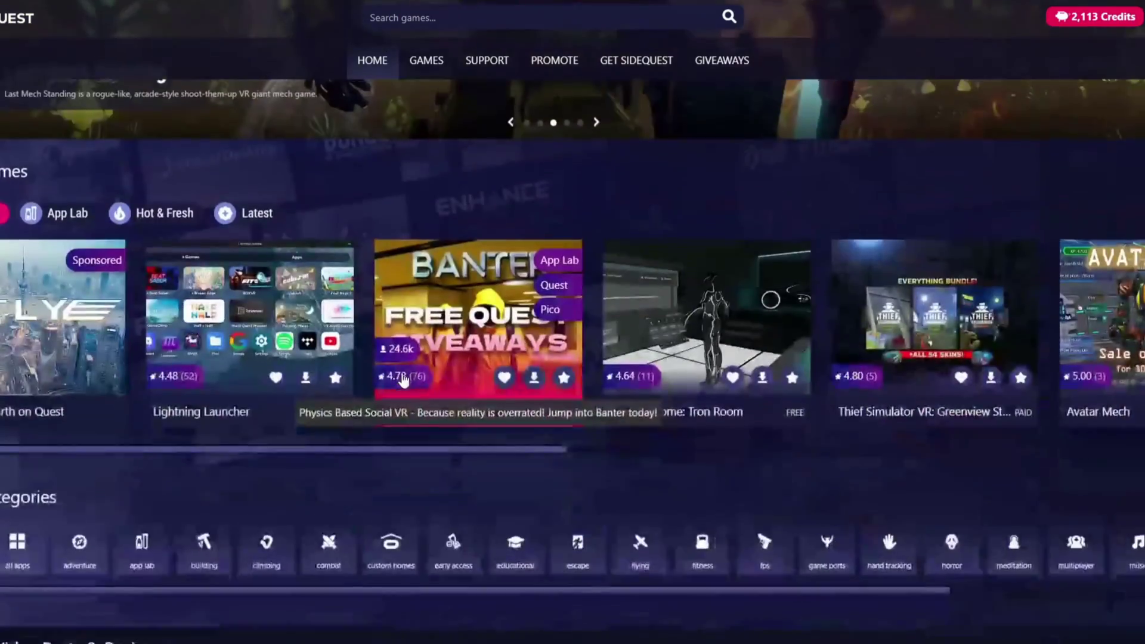
scroll(402, 380, "up", 4)
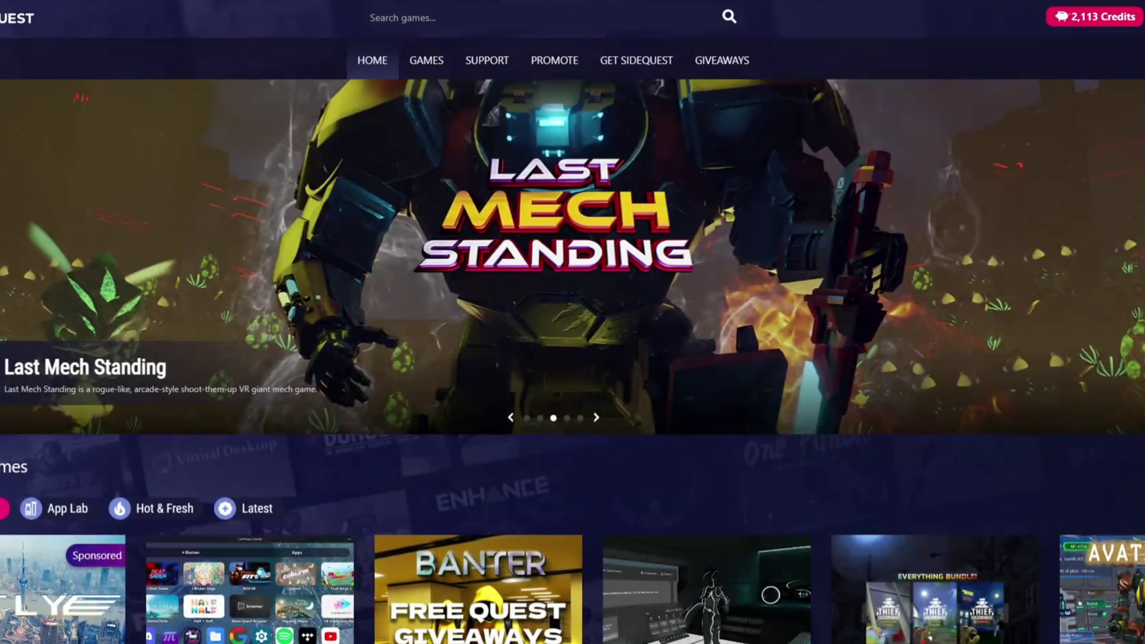
- Browse the SideQuest Giveaways page
left_click(724, 63)
scroll(528, 399, "down", 5)
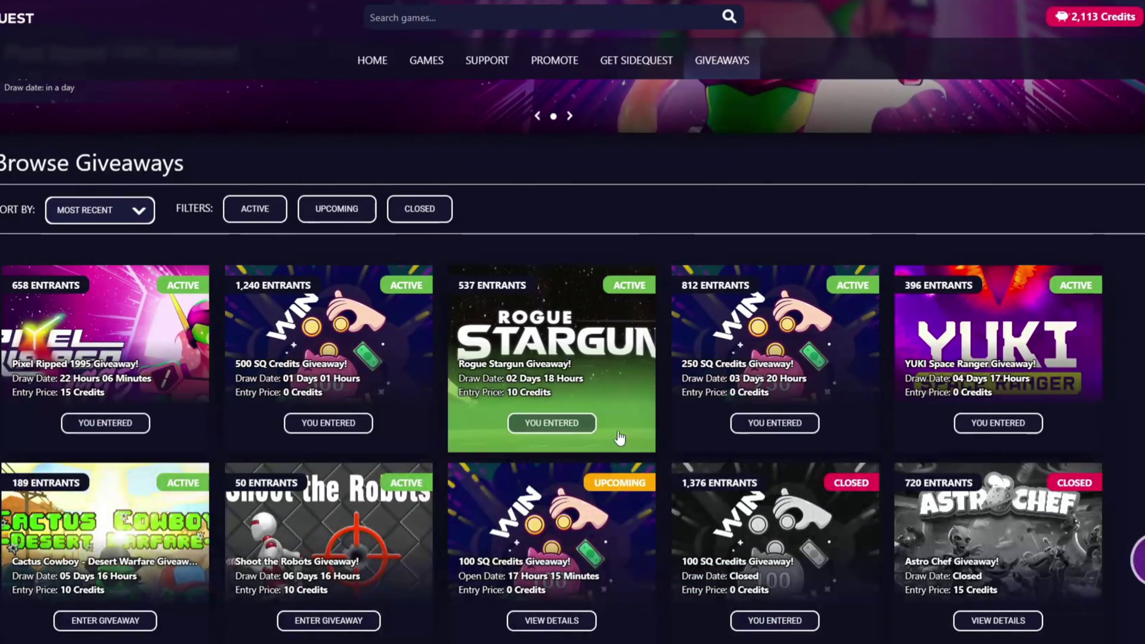
scroll(978, 430, "down", 3)
scroll(507, 411, "down", 5)
scroll(477, 408, "up", 10)
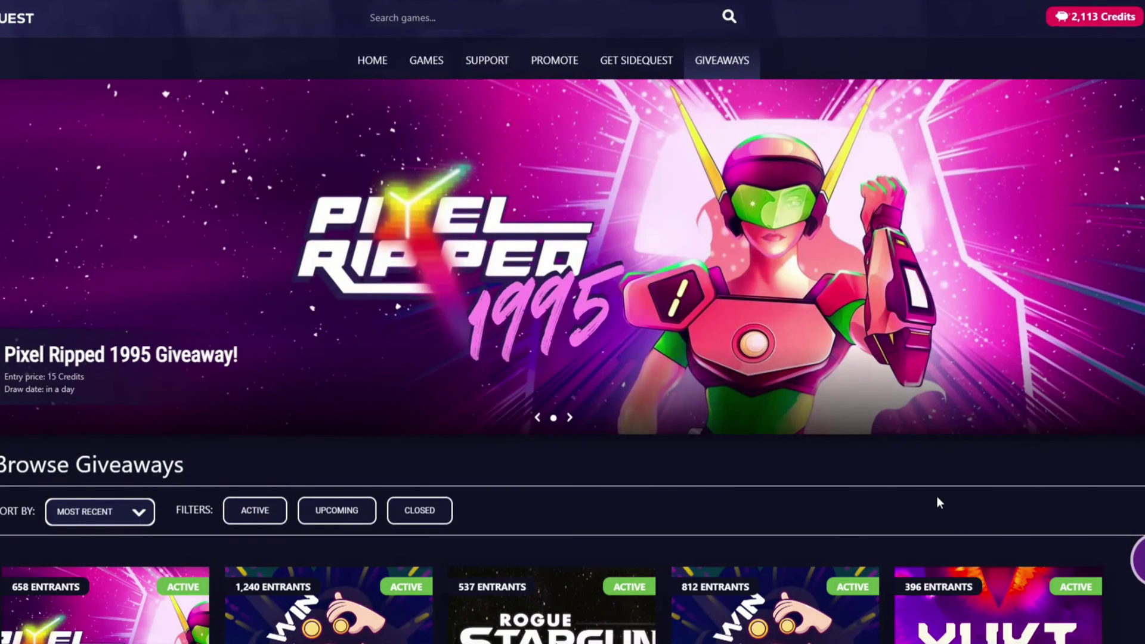
scroll(853, 513, "down", 4)
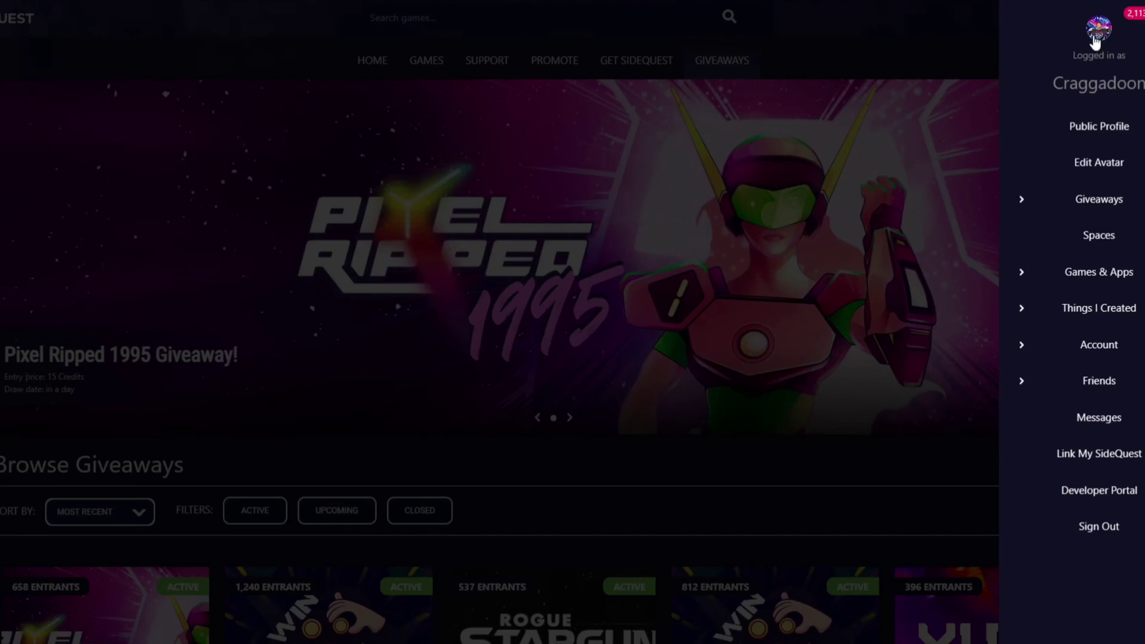
- Open your public profile, then expand and collapse Things I Created in the account drawer before closing it
left_click(1094, 39)
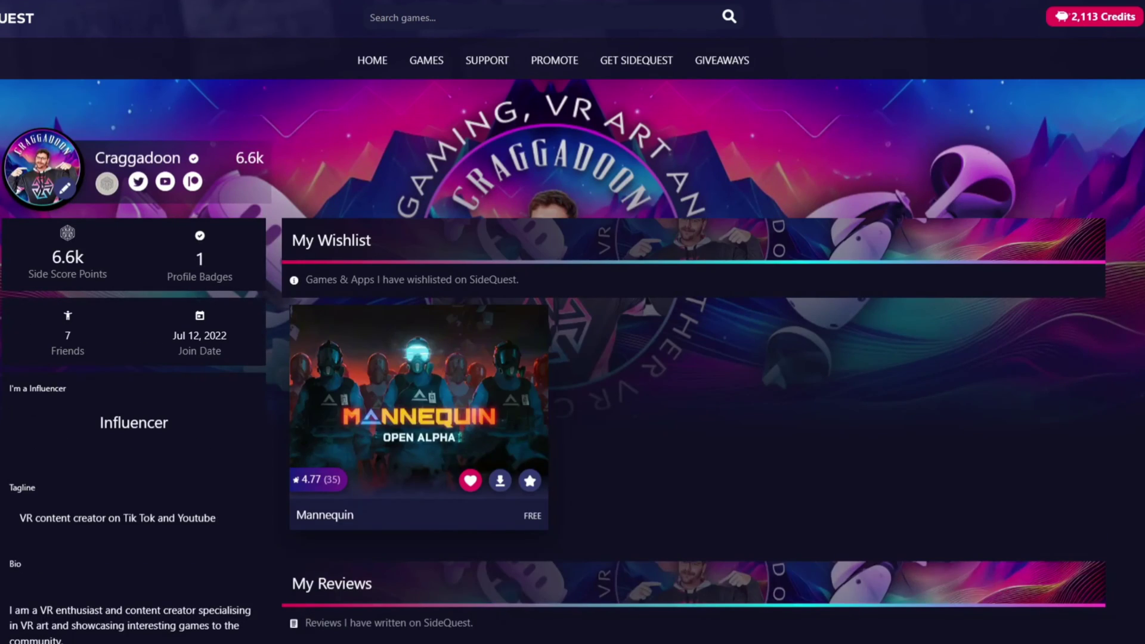
left_click(1121, 17)
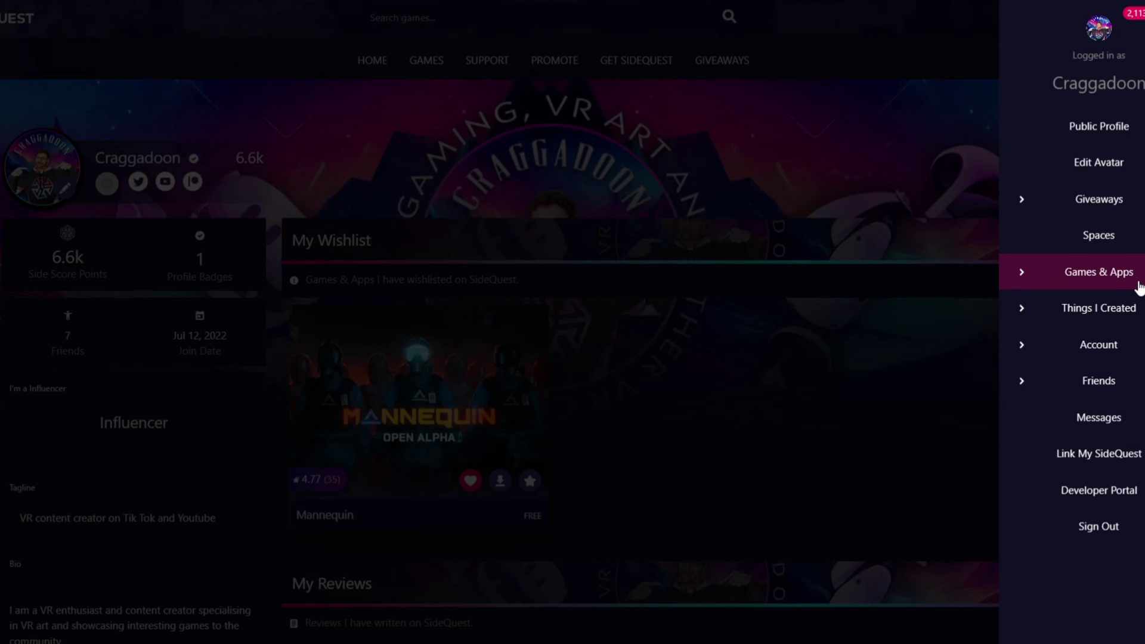
left_click(1114, 307)
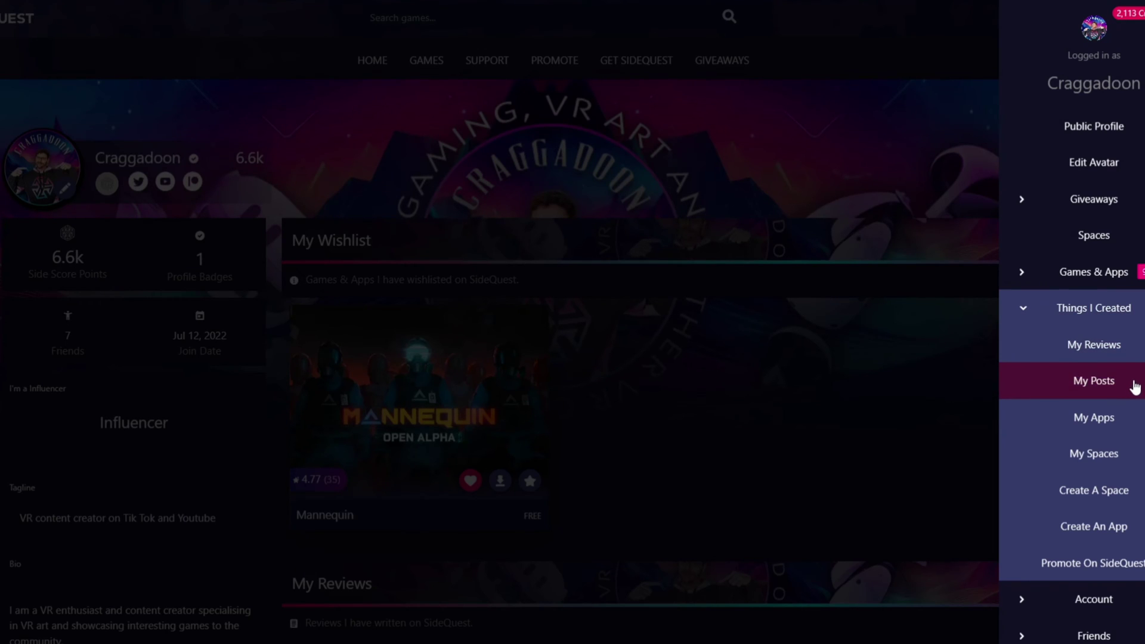
left_click(1060, 307)
left_click(1094, 320)
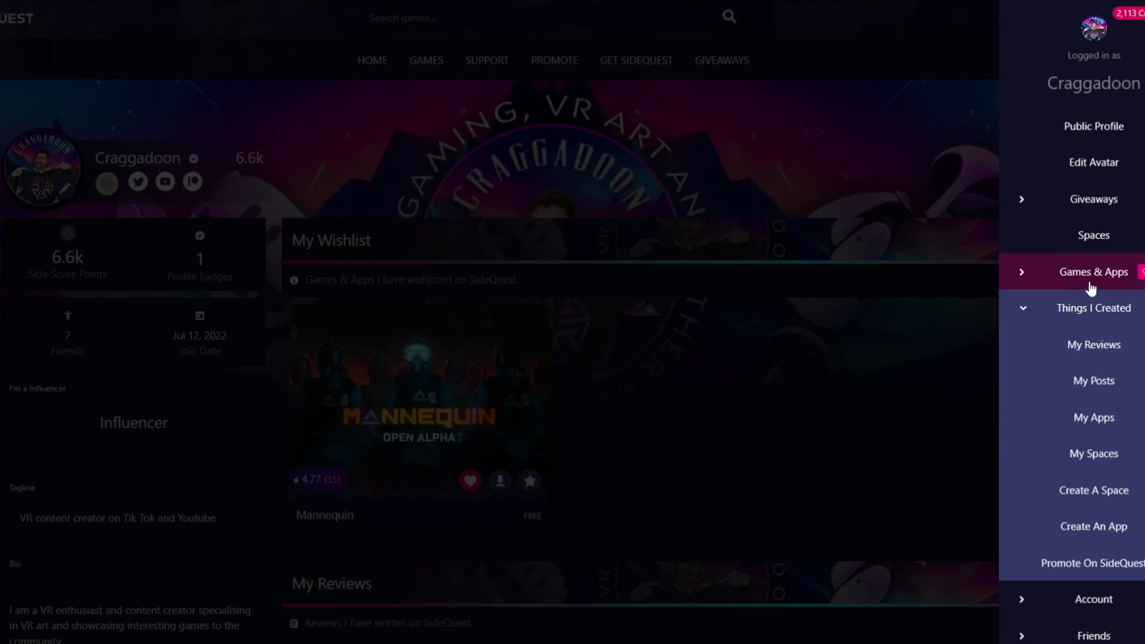
left_click(1096, 320)
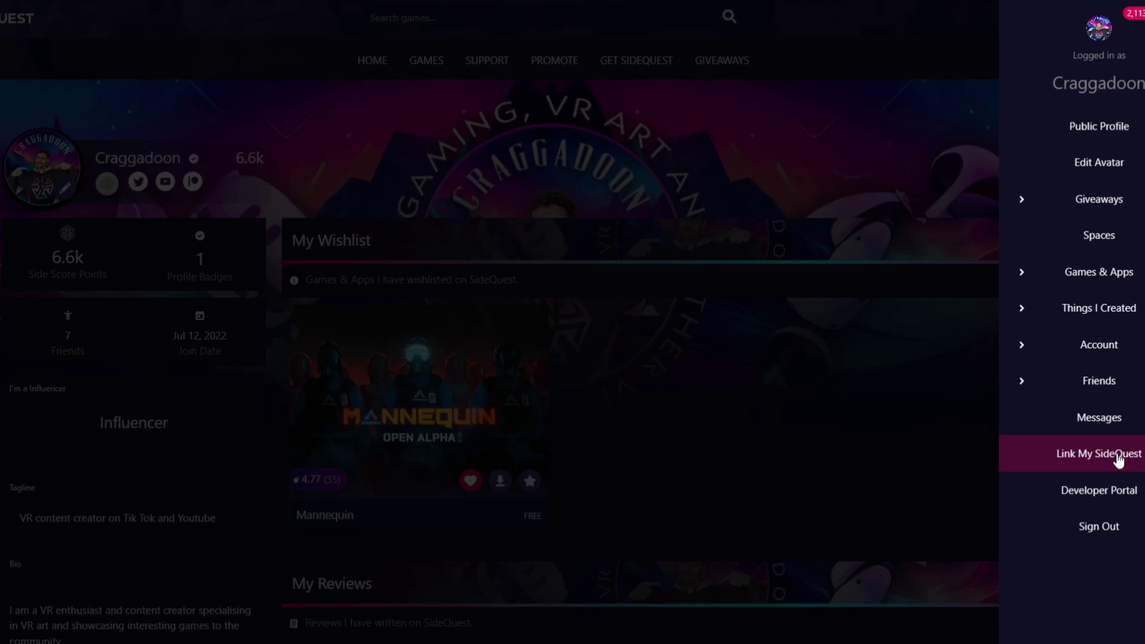
left_click(853, 119)
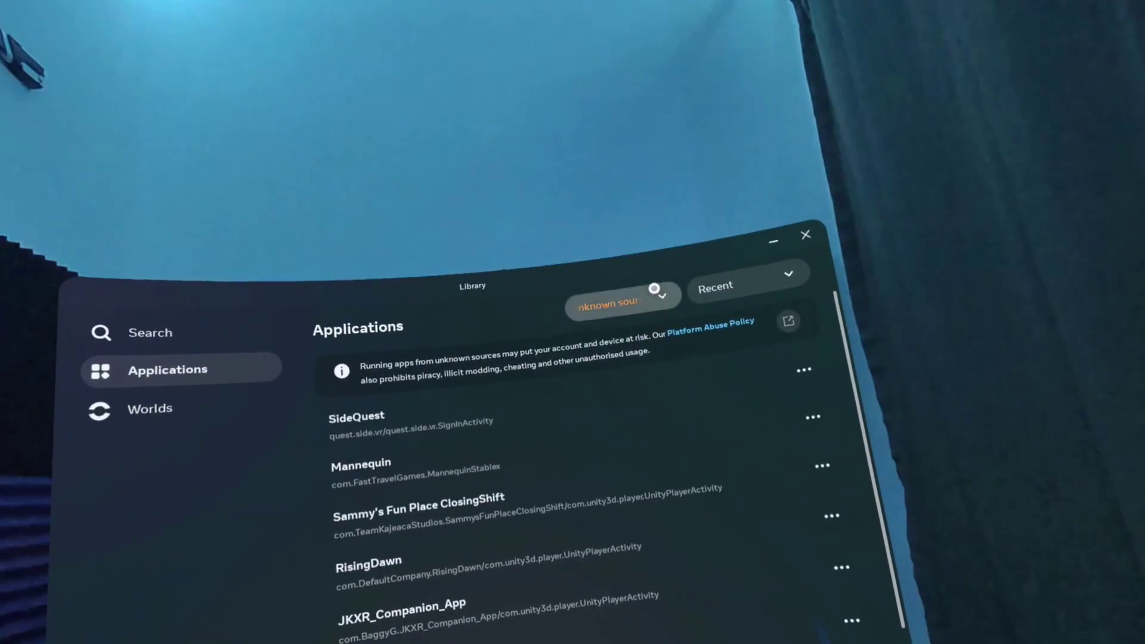
- Filter the Library to Unknown sources and launch SideQuest from the list
left_click(652, 289)
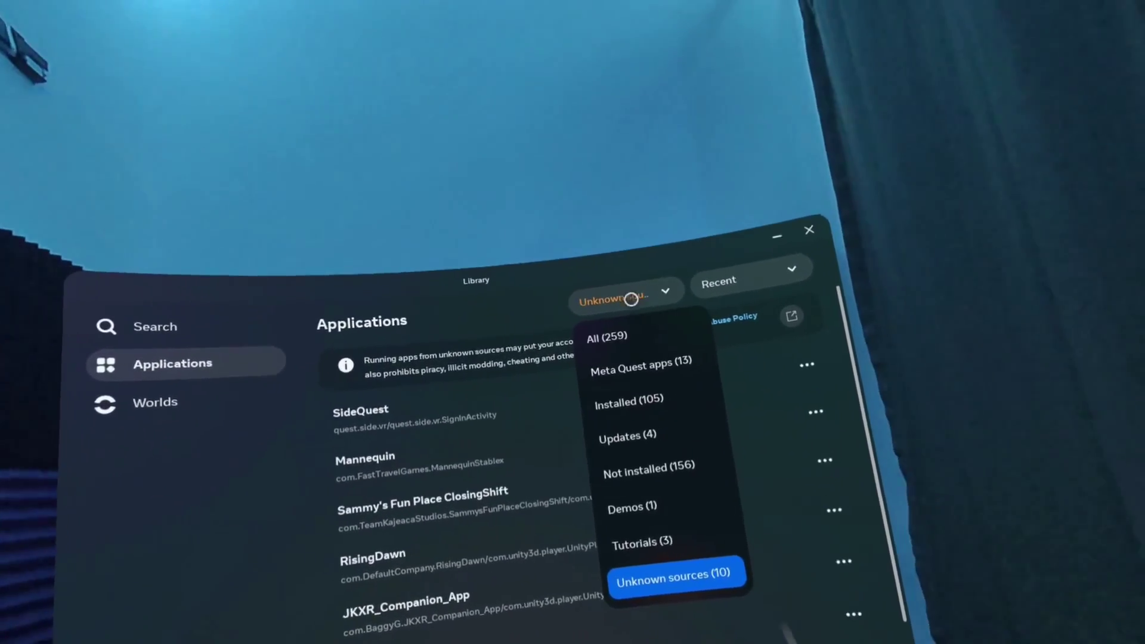
left_click(623, 282)
left_click(628, 297)
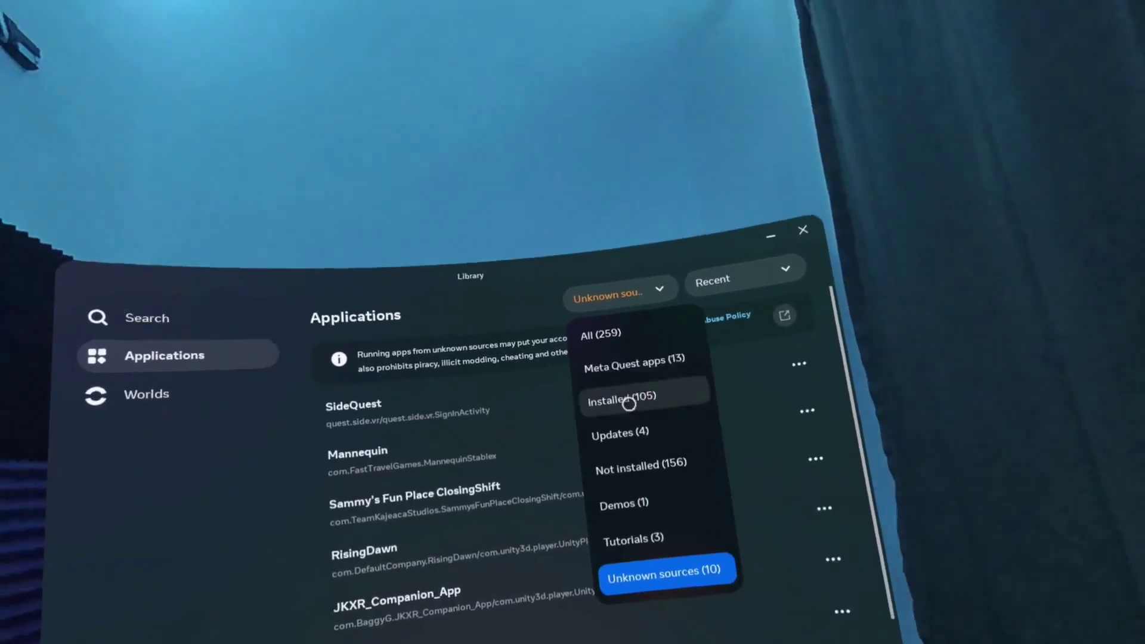
left_click(668, 574)
left_click(578, 419)
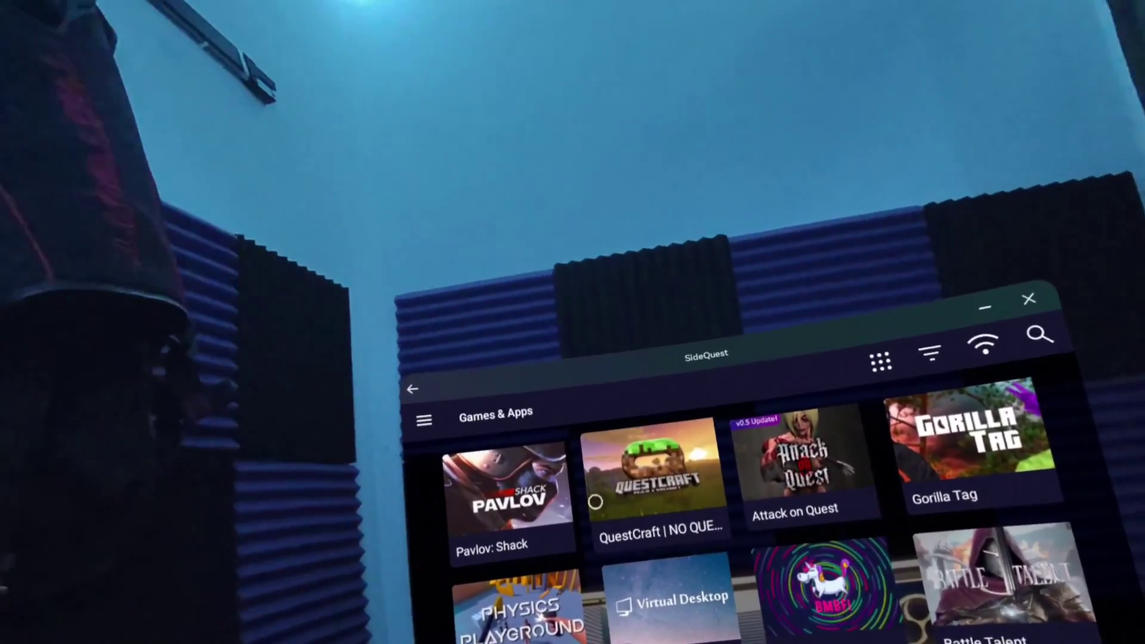
- Scroll through SideQuest's Games & Apps grid and bring up the navigation menu
scroll(584, 513, "down", 5)
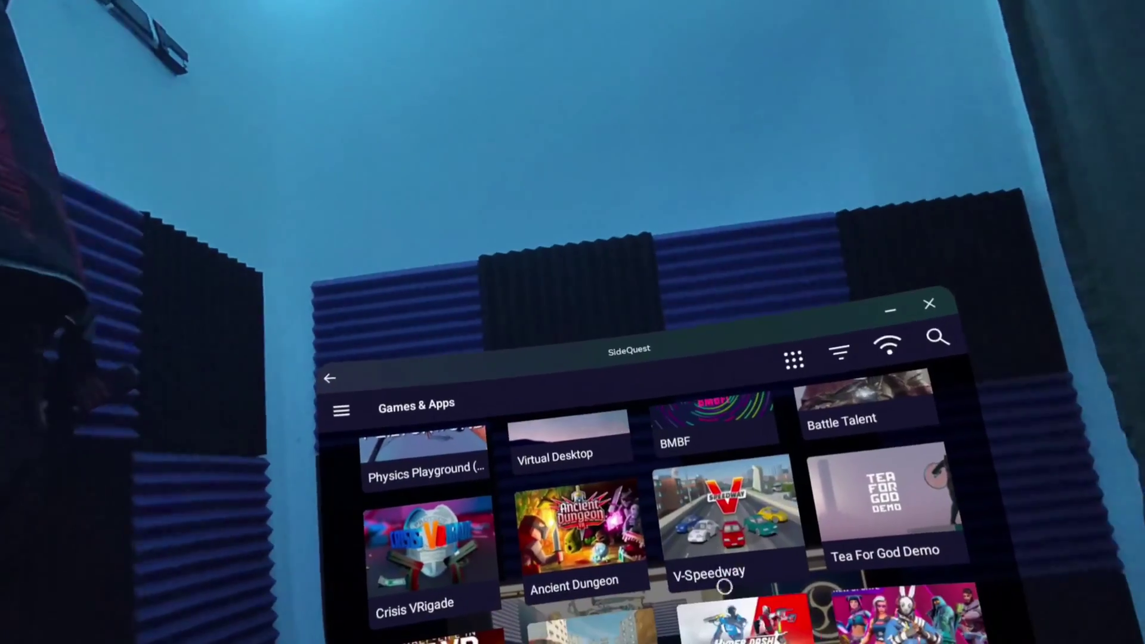
scroll(722, 611, "down", 5)
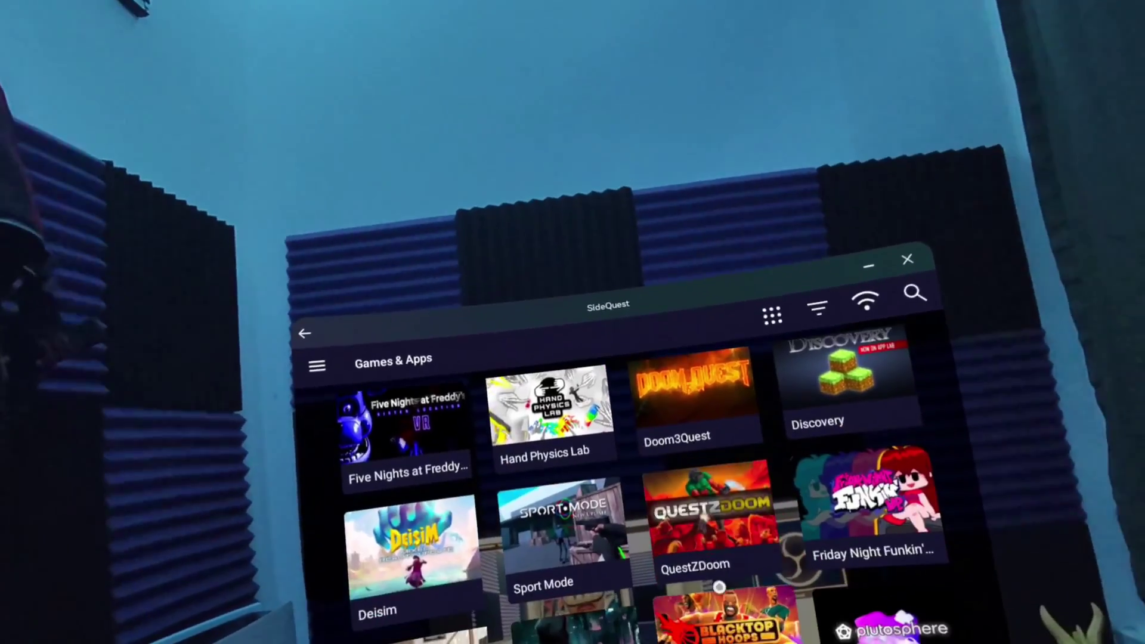
scroll(720, 579, "down", 10)
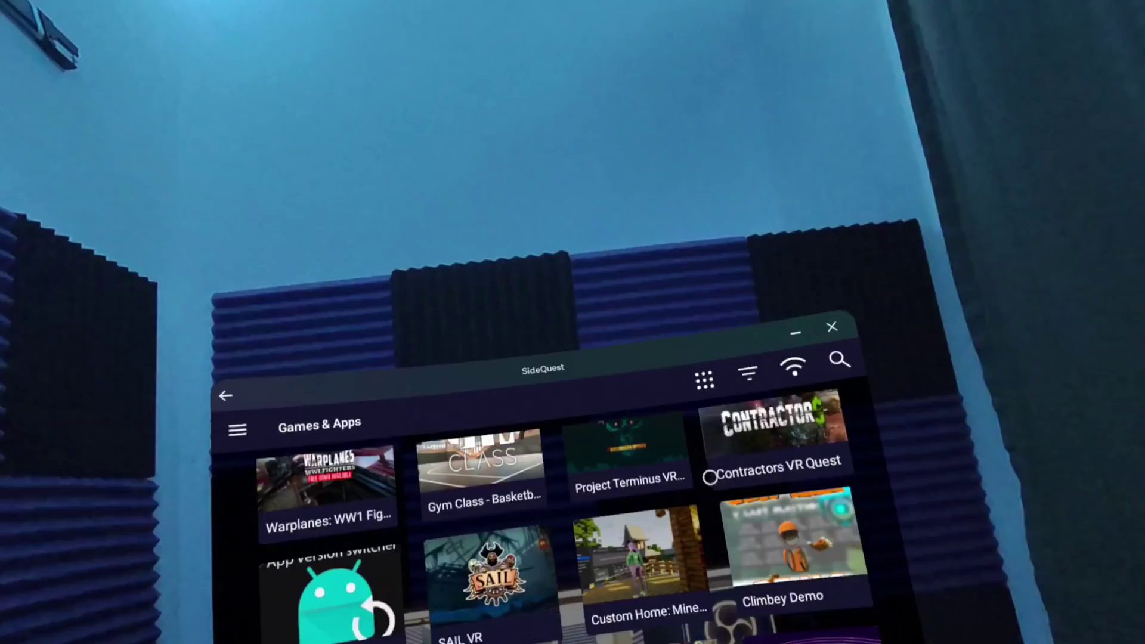
scroll(709, 477, "up", 20)
left_click(396, 405)
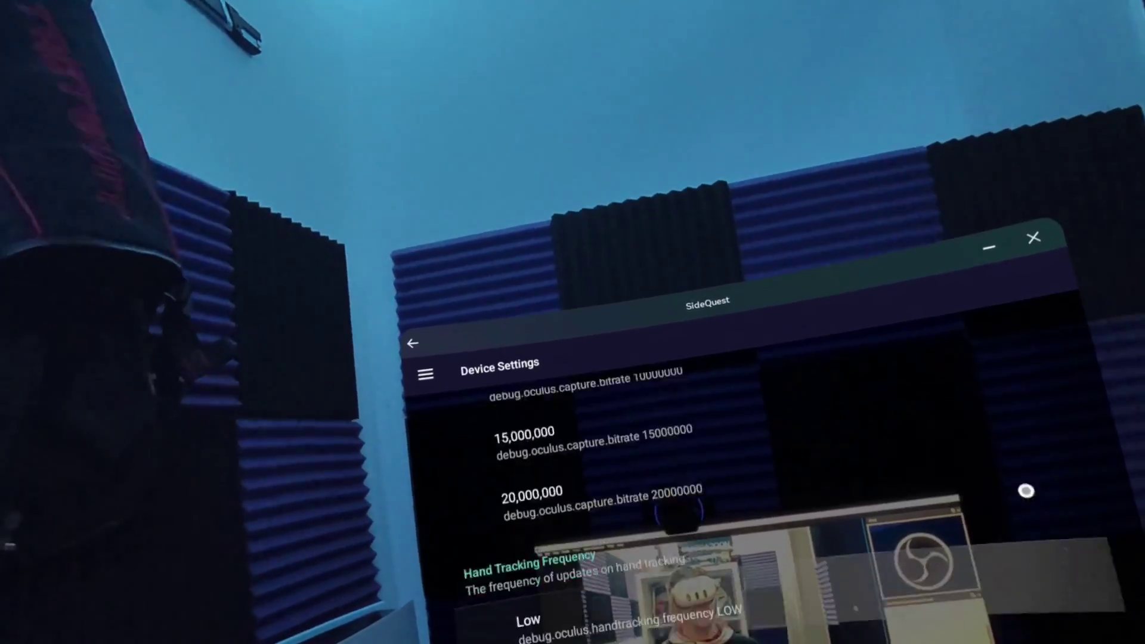
- Download the Minecraft - Village custom home, allow unknown apps, then confirm INSTALL
left_click(435, 378)
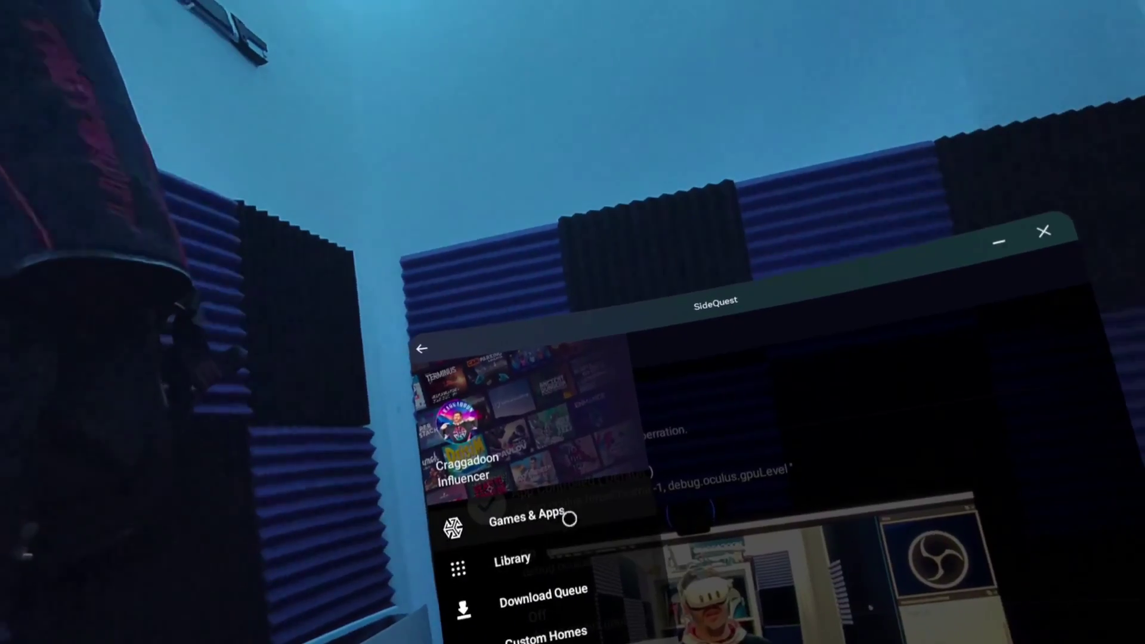
left_click(571, 511)
left_click(610, 549)
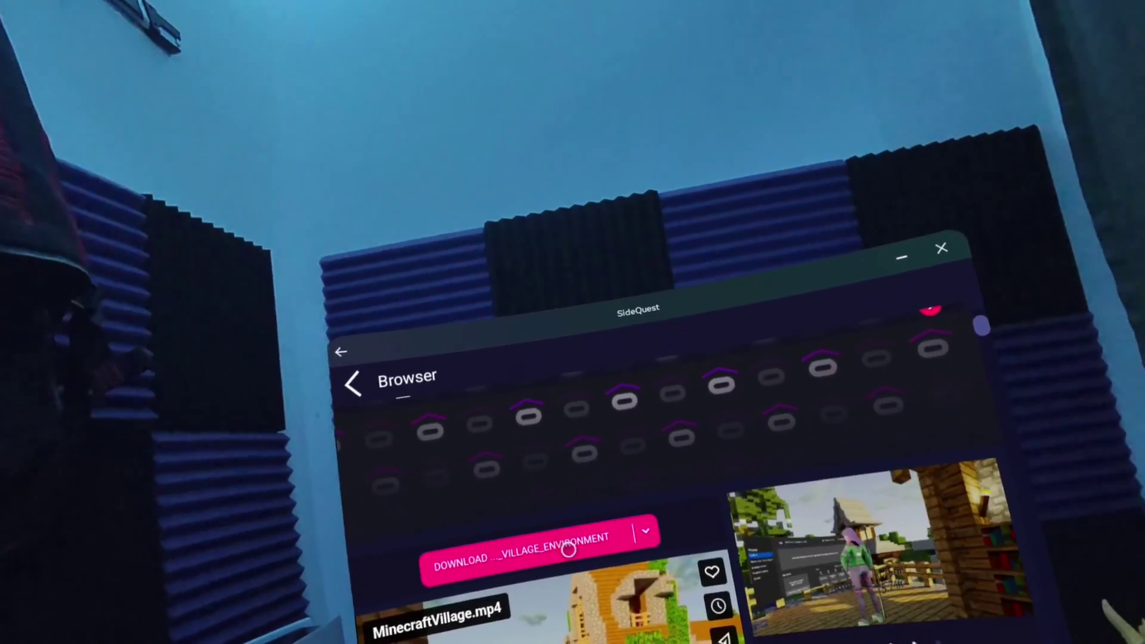
left_click(567, 550)
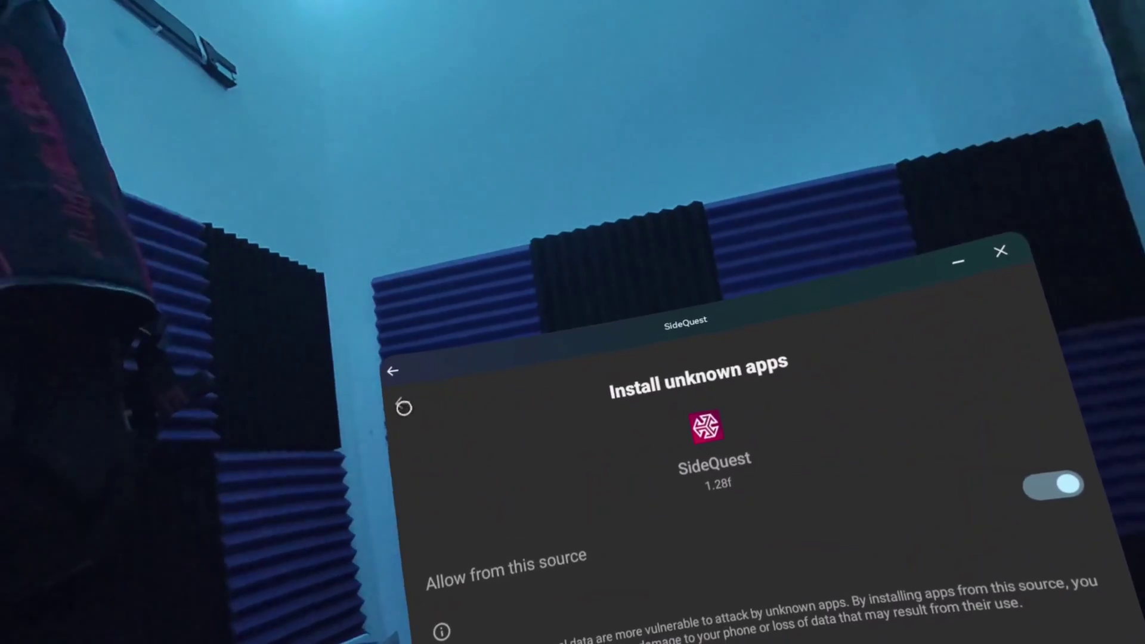
left_click(412, 377)
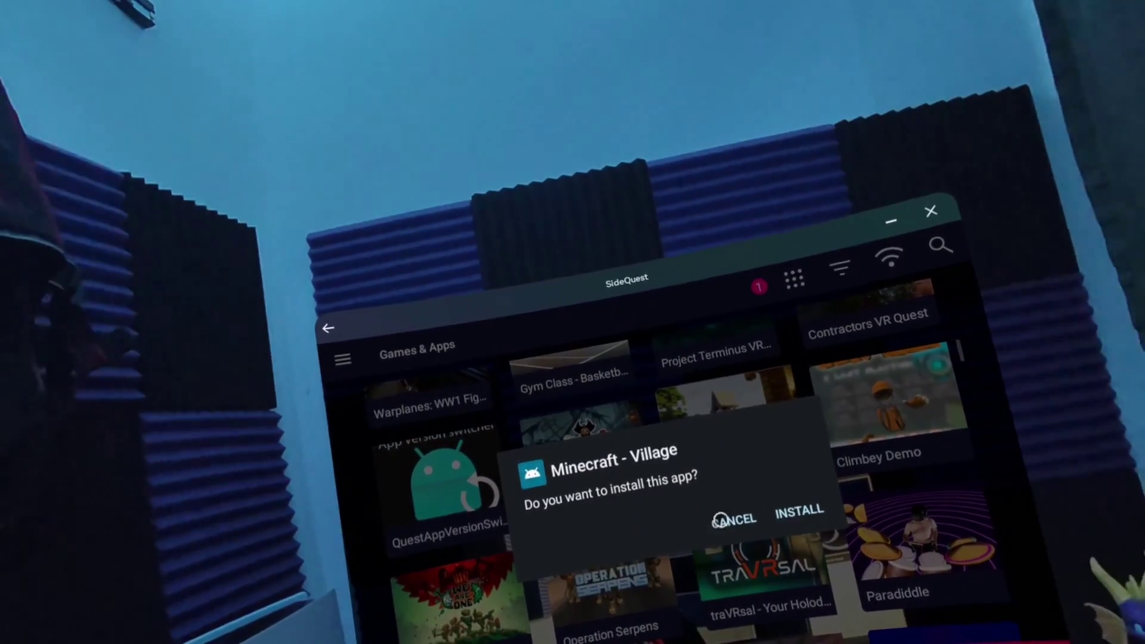
left_click(776, 504)
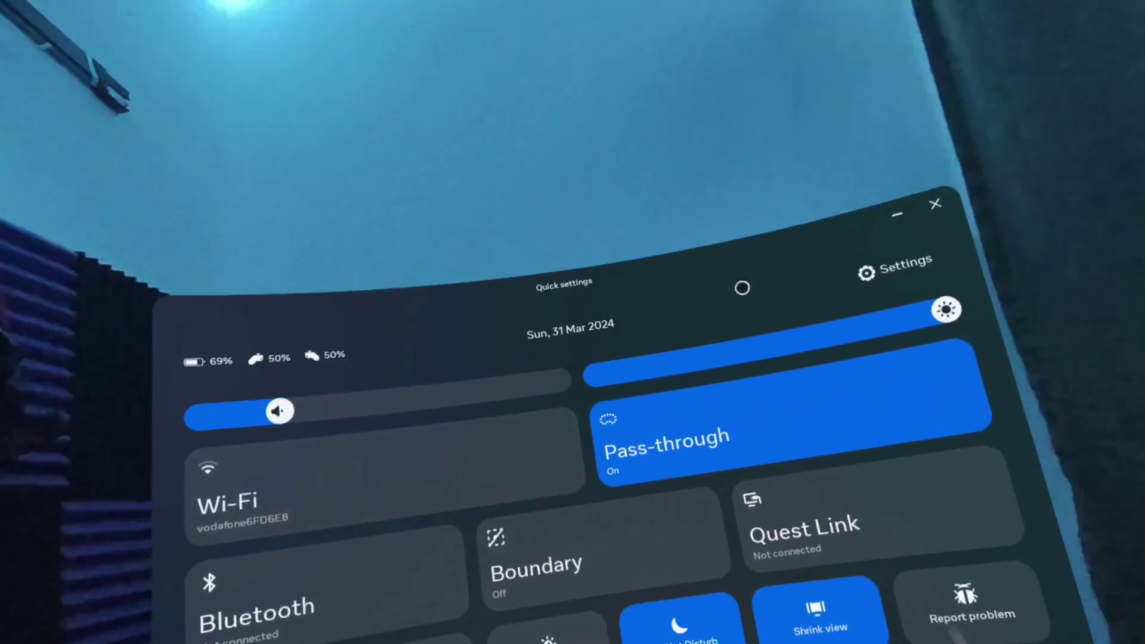
- From Quick settings, reach the Virtual environment choices and scroll toward Minecraft Village
left_click(895, 268)
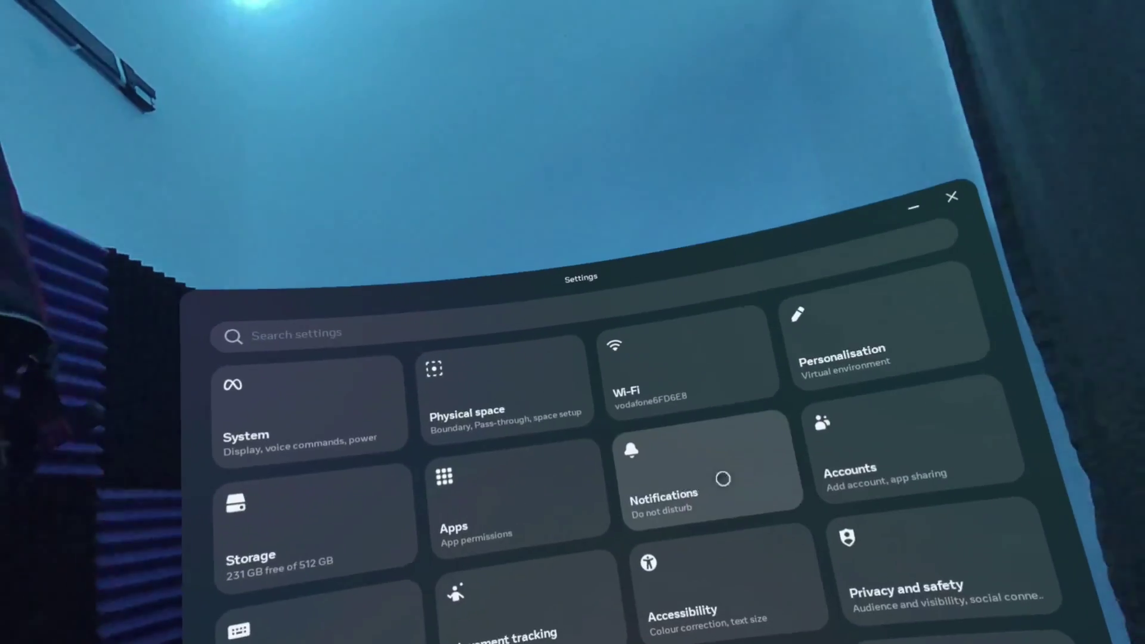
left_click(831, 349)
scroll(784, 492, "down", 10)
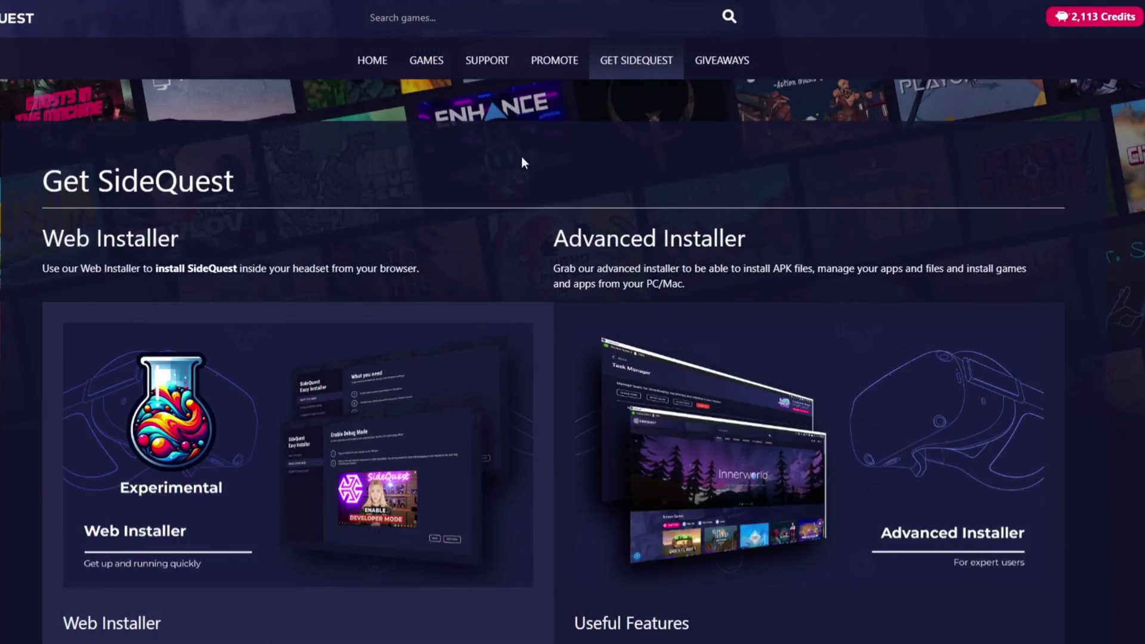
- Scroll the Get SideQuest page to the Advanced Installer's Windows 10 x64 download and tutorials
scroll(640, 188, "down", 3)
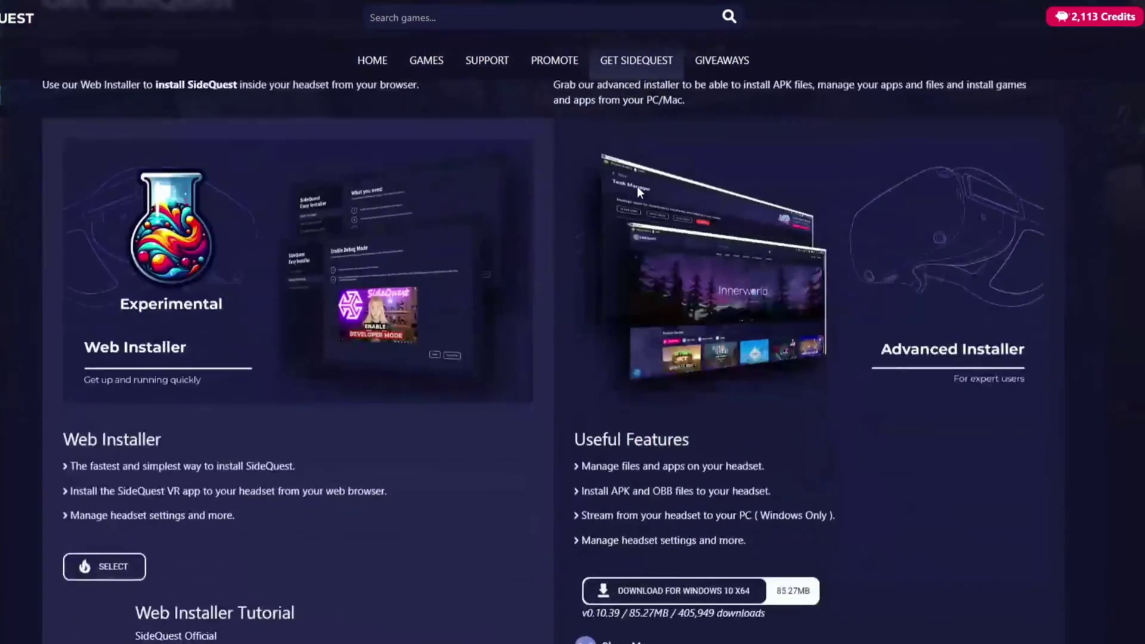
scroll(644, 187, "up", 2)
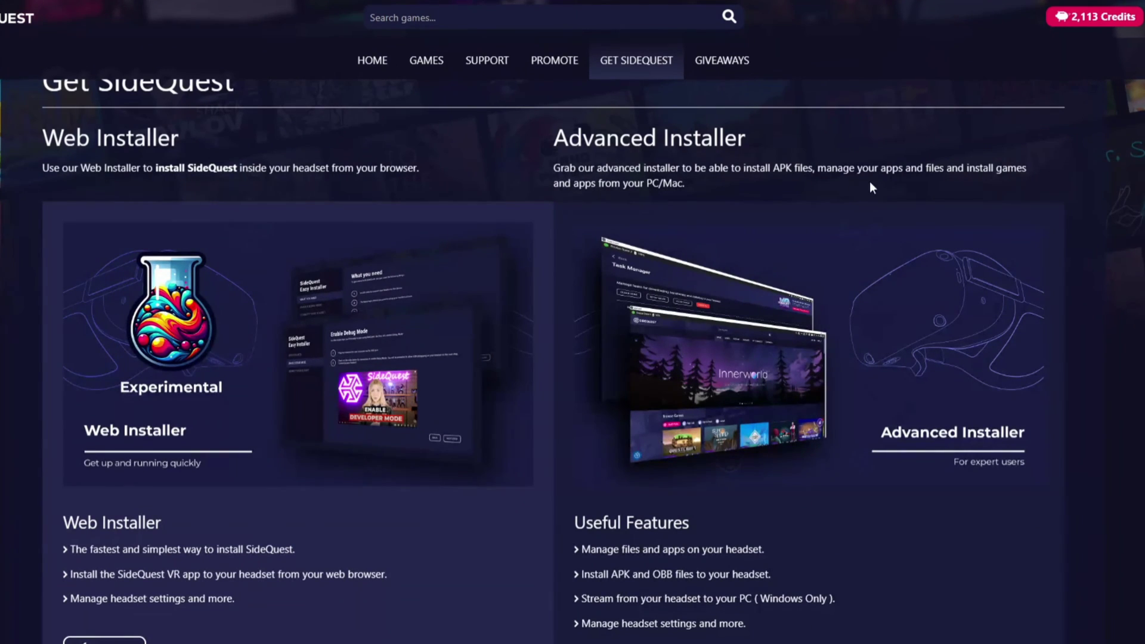
scroll(926, 188, "down", 3)
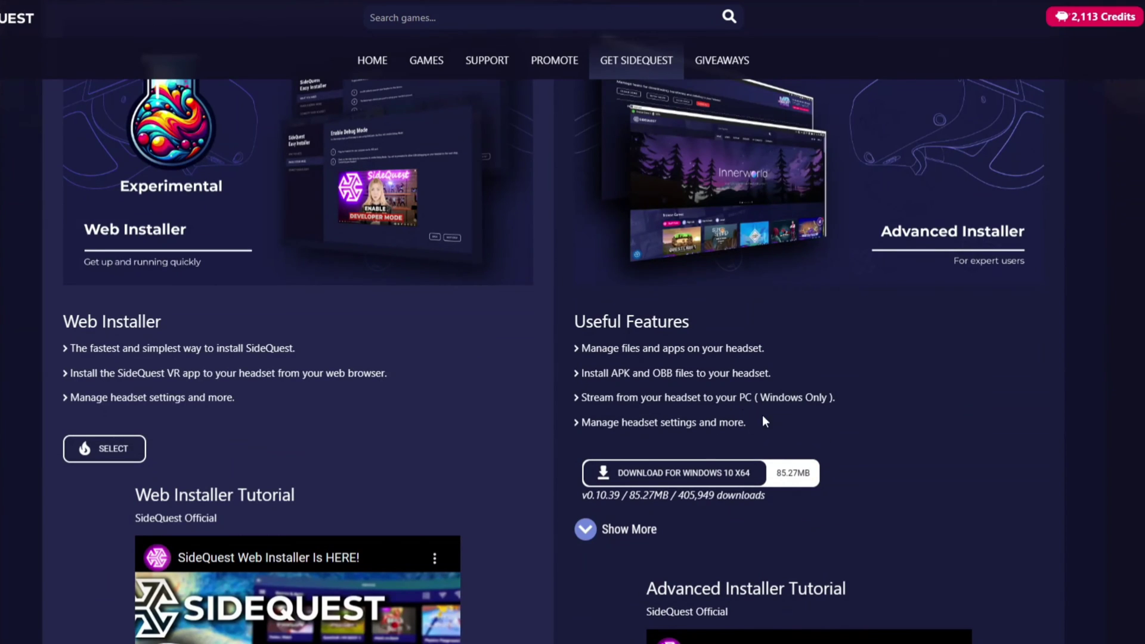
scroll(889, 453, "down", 3)
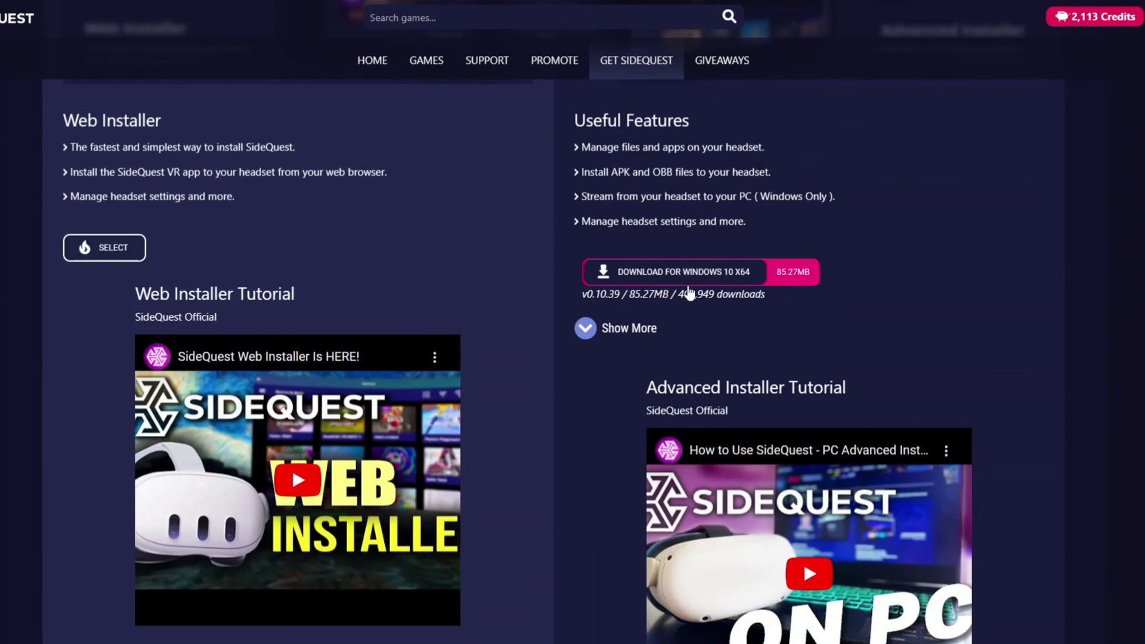
scroll(841, 338, "down", 4)
scroll(759, 328, "up", 6)
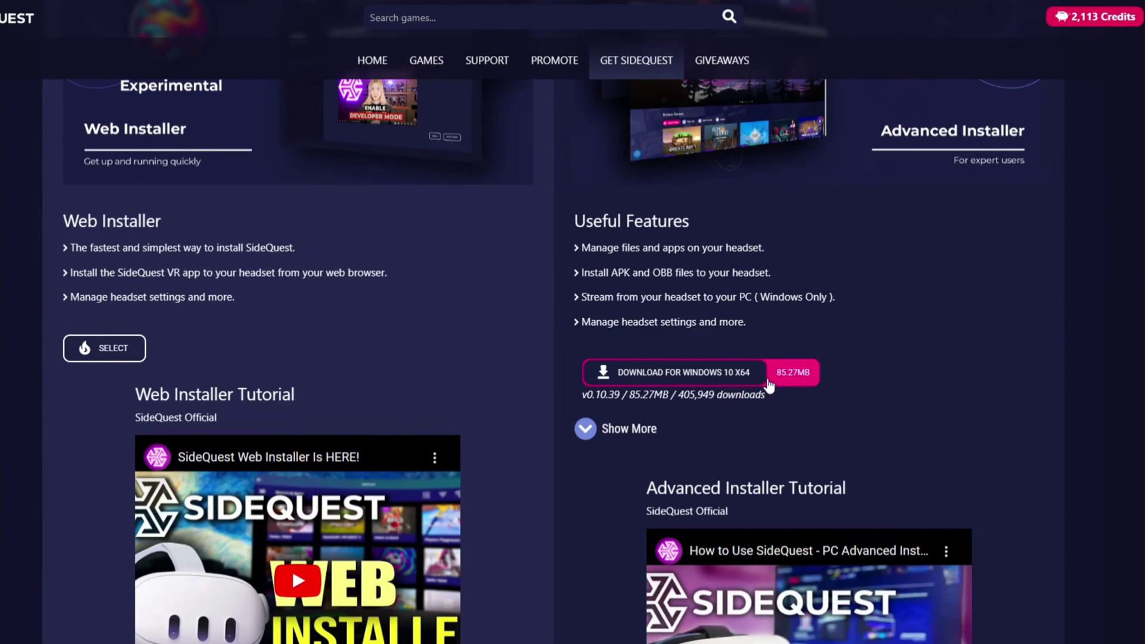
scroll(951, 329, "down", 10)
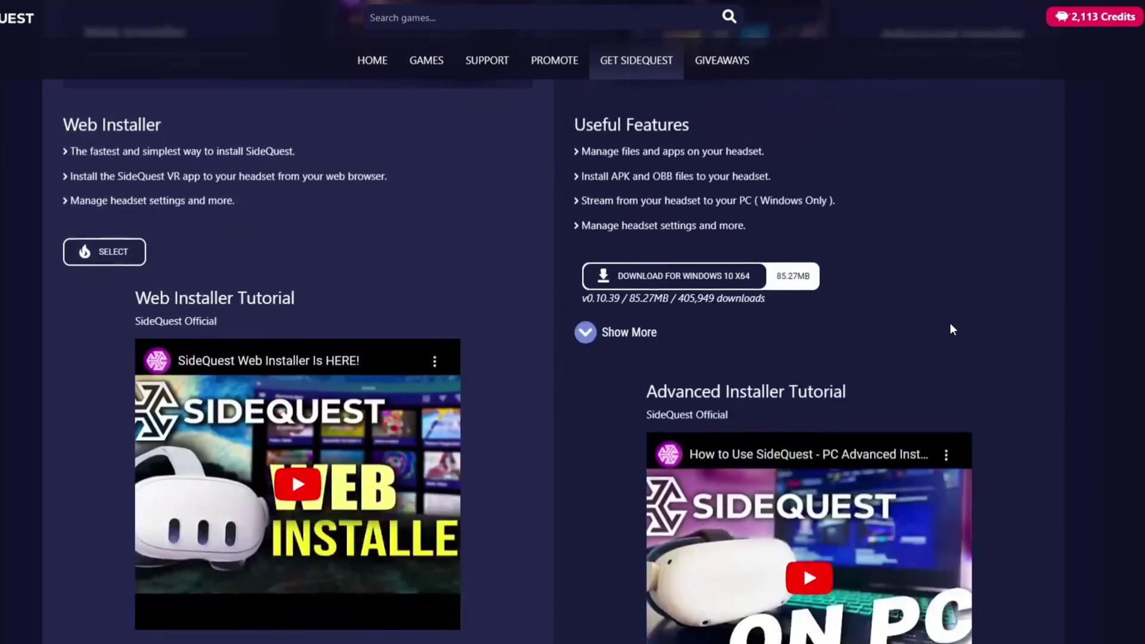
scroll(1057, 364, "down", 13)
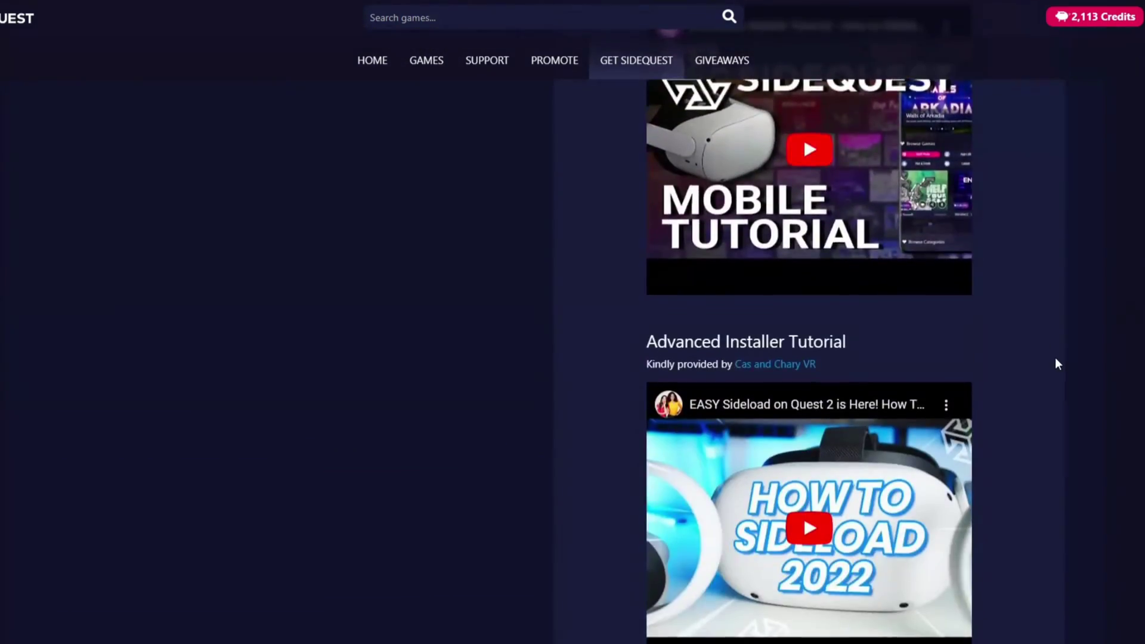
scroll(1057, 364, "up", 11)
scroll(1057, 364, "up", 15)
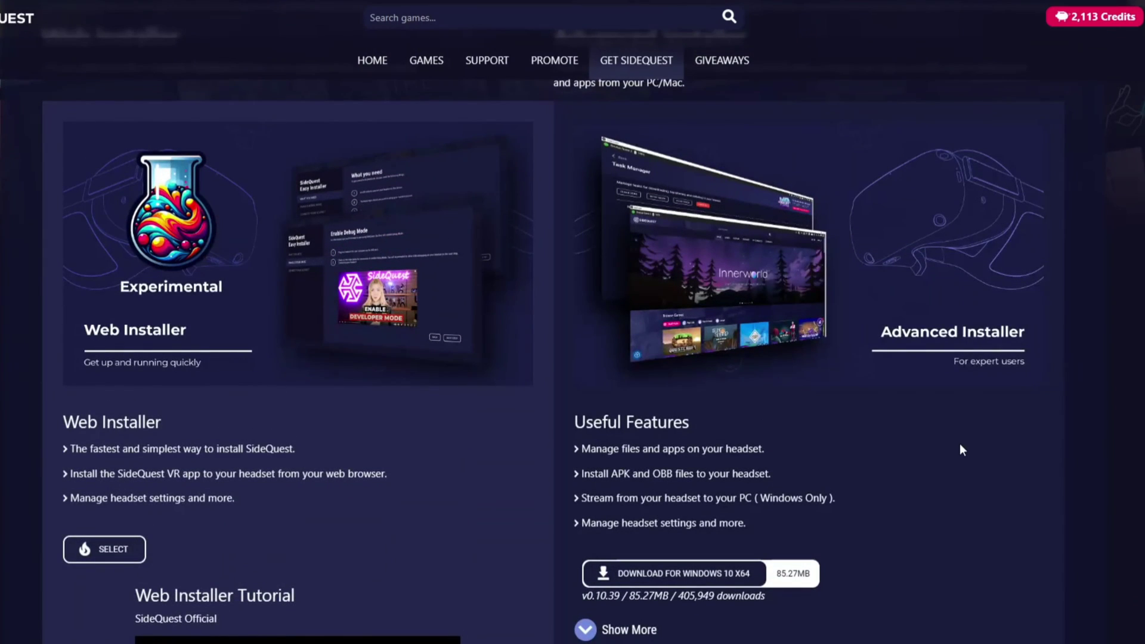
scroll(960, 441, "down", 2)
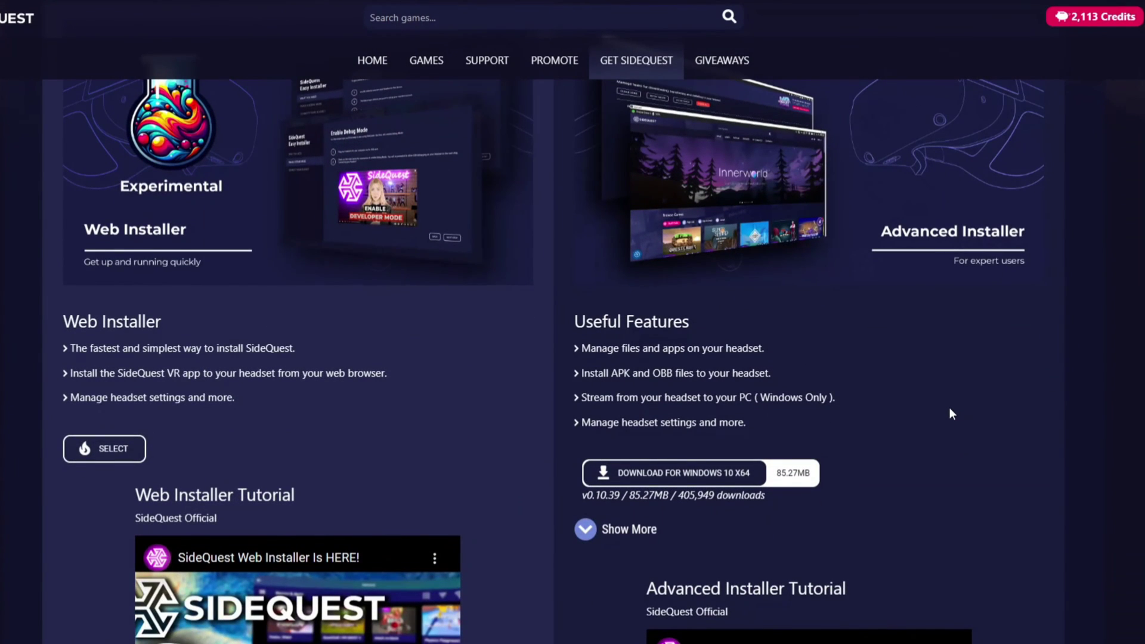
scroll(949, 409, "down", 6)
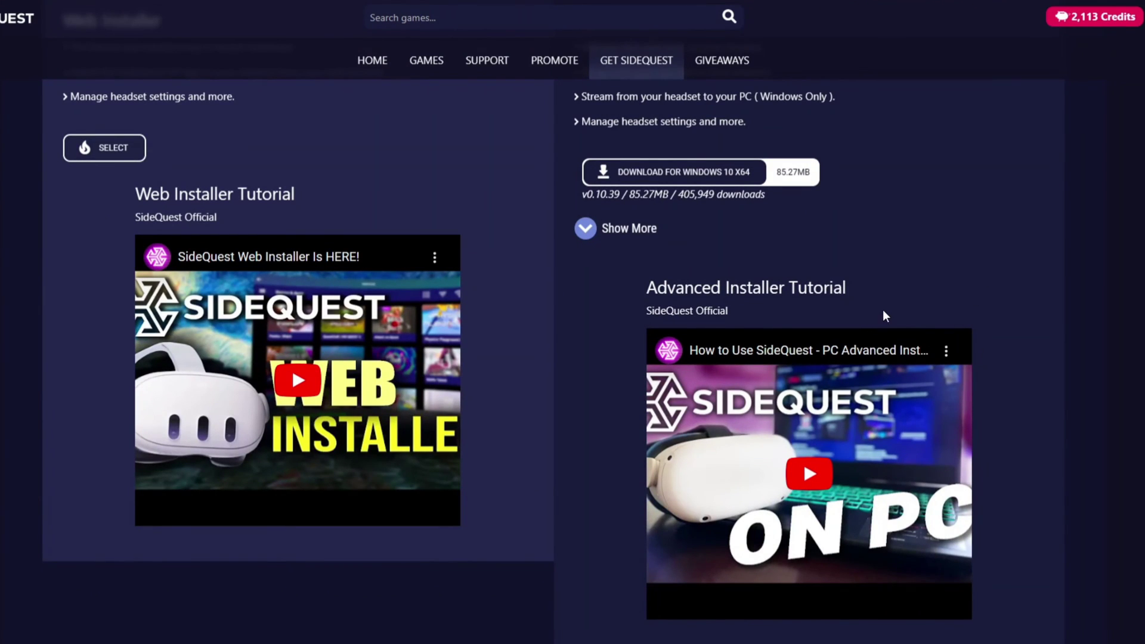
scroll(1033, 302, "down", 4)
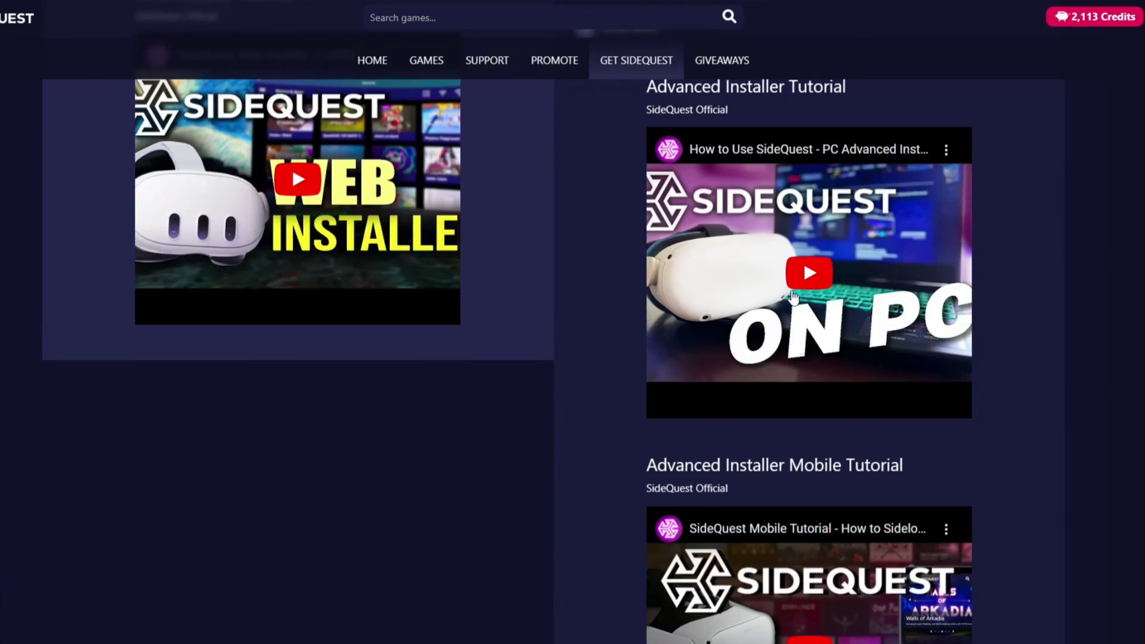
scroll(880, 439, "down", 2)
scroll(886, 425, "up", 8)
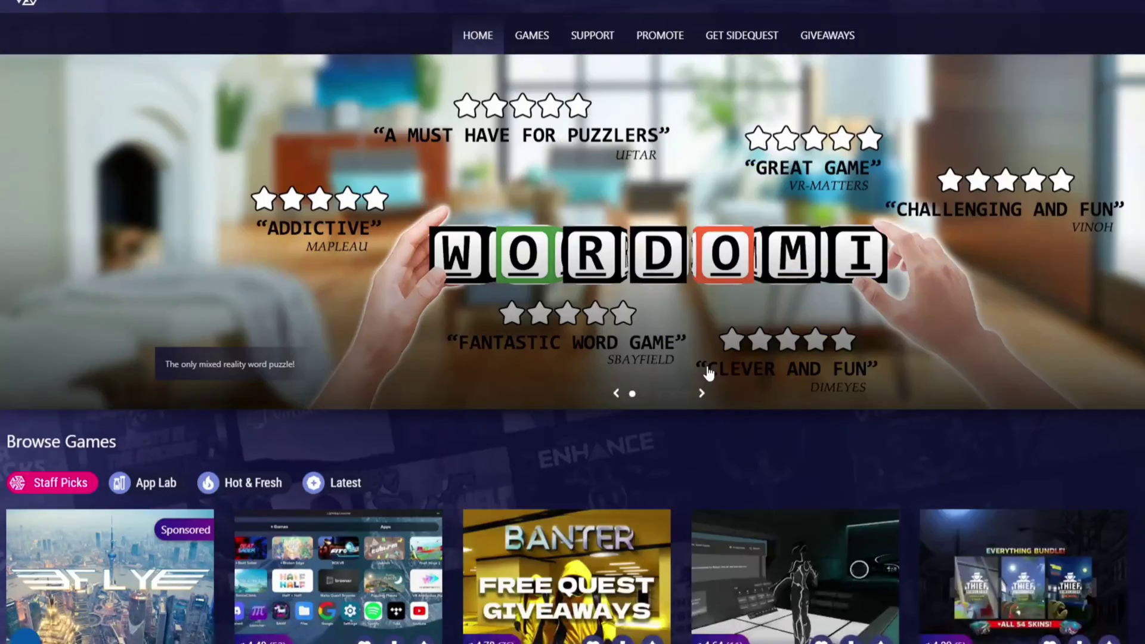
- Scroll through the device settings: Refresh Rate, Guardian, FFR, CPU/GPU and texture options
scroll(711, 375, "down", 10)
scroll(711, 375, "down", 2)
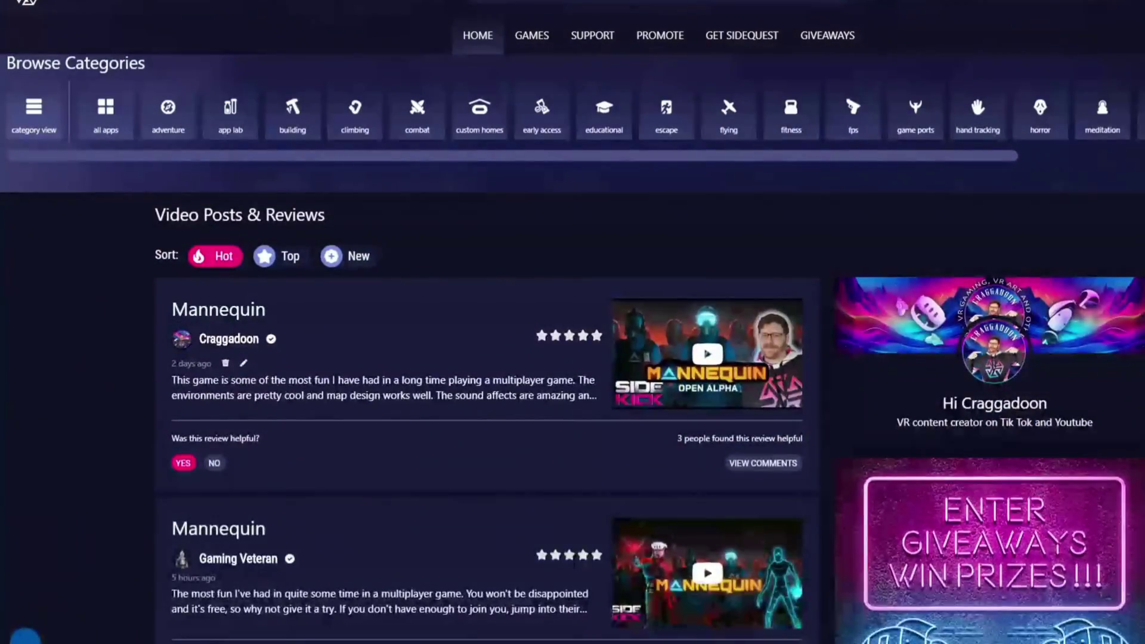
scroll(1045, 278, "up", 10)
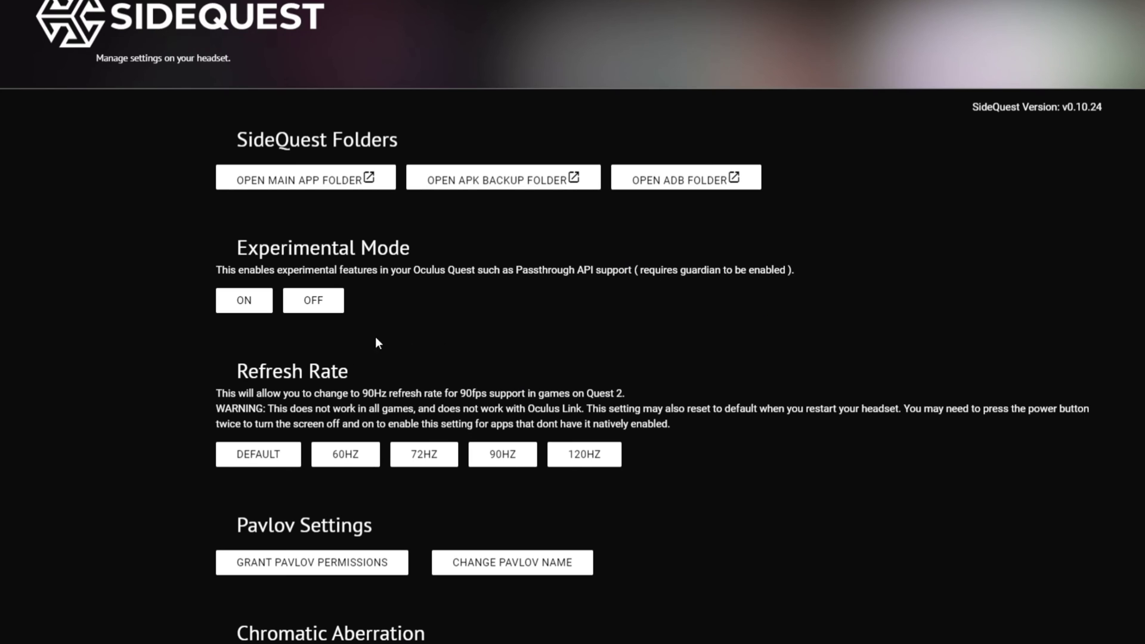
scroll(490, 373, "down", 1)
scroll(658, 450, "down", 2)
scroll(418, 388, "down", 4)
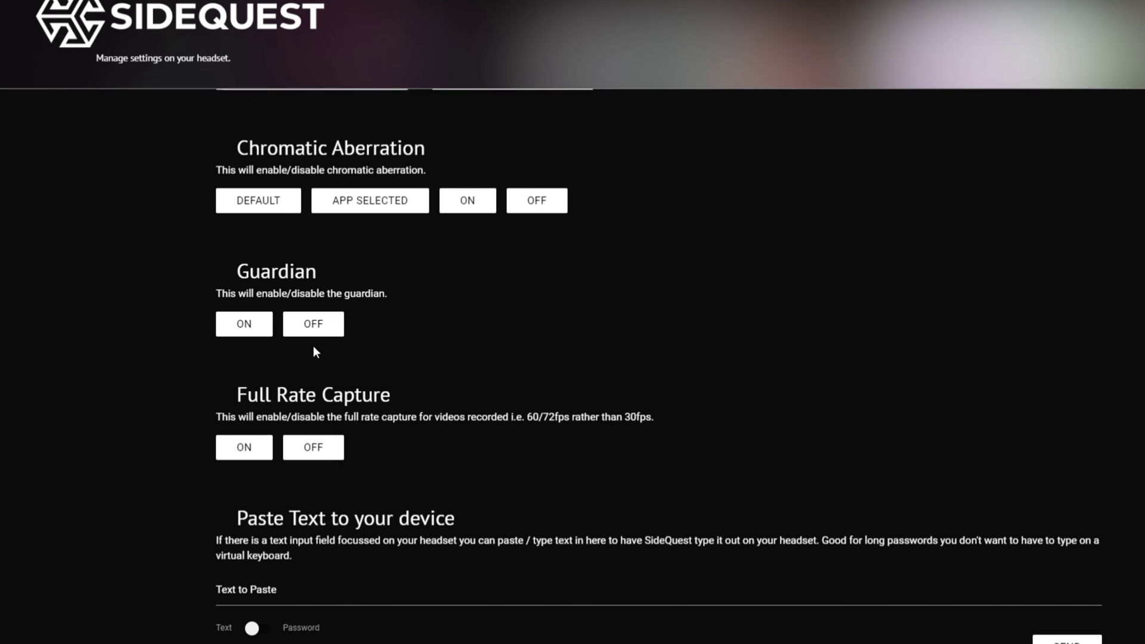
scroll(527, 341, "down", 2)
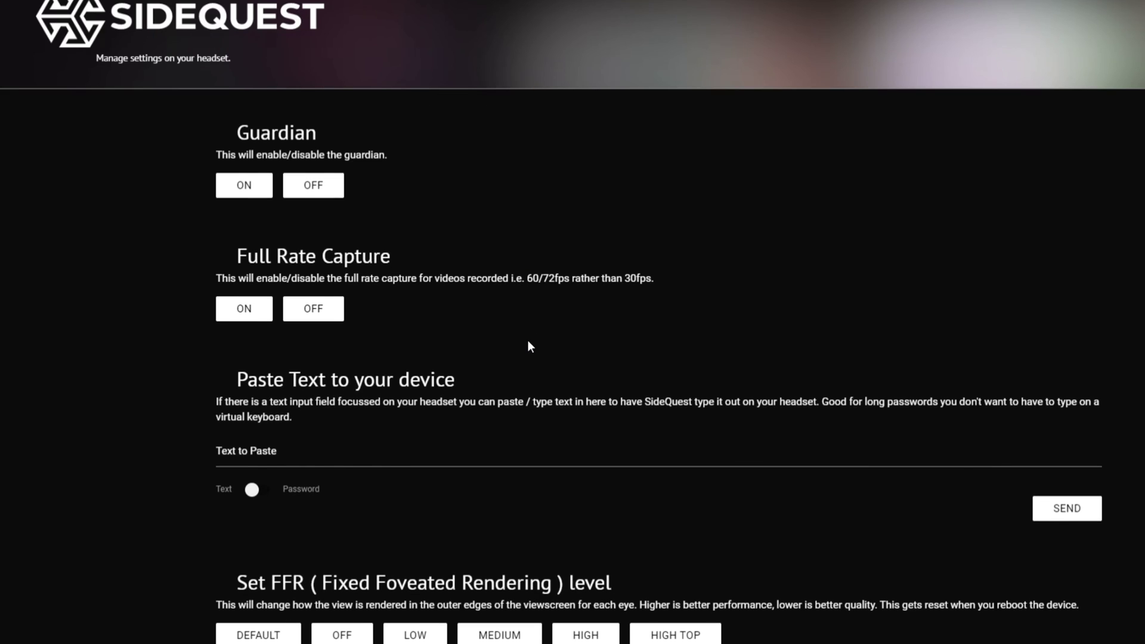
scroll(260, 298, "down", 7)
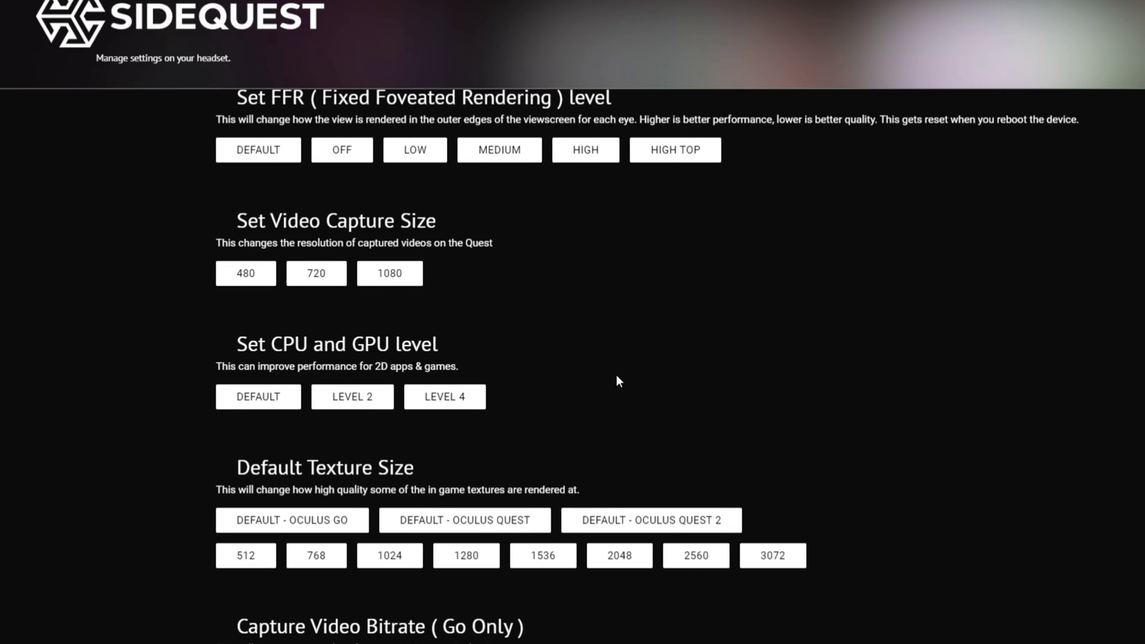
scroll(343, 484, "down", 1)
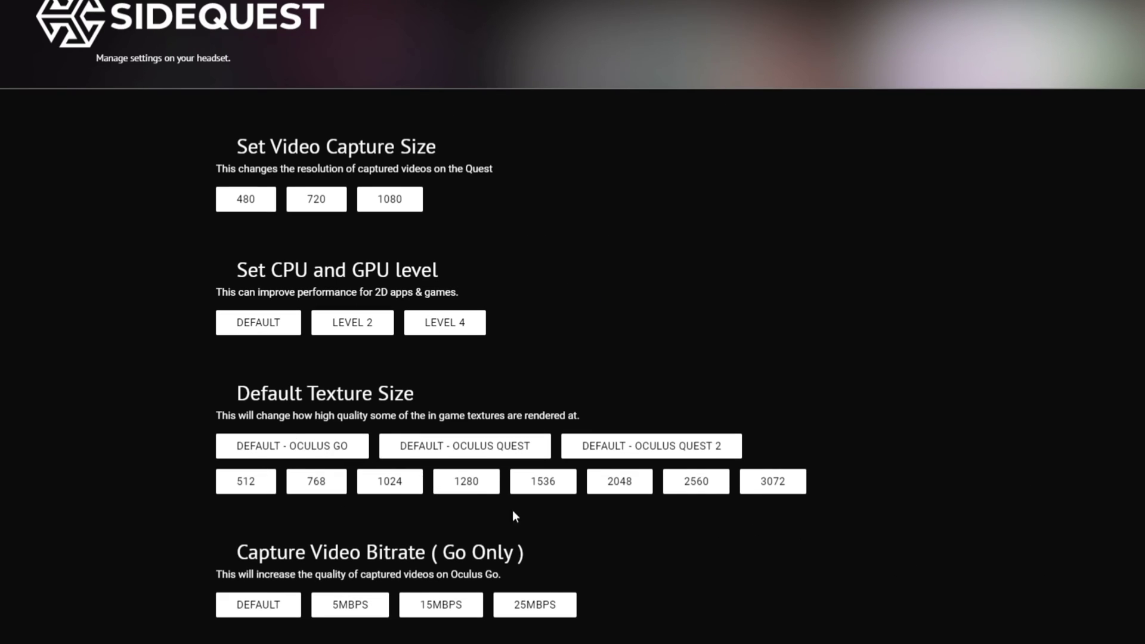
scroll(731, 578, "up", 15)
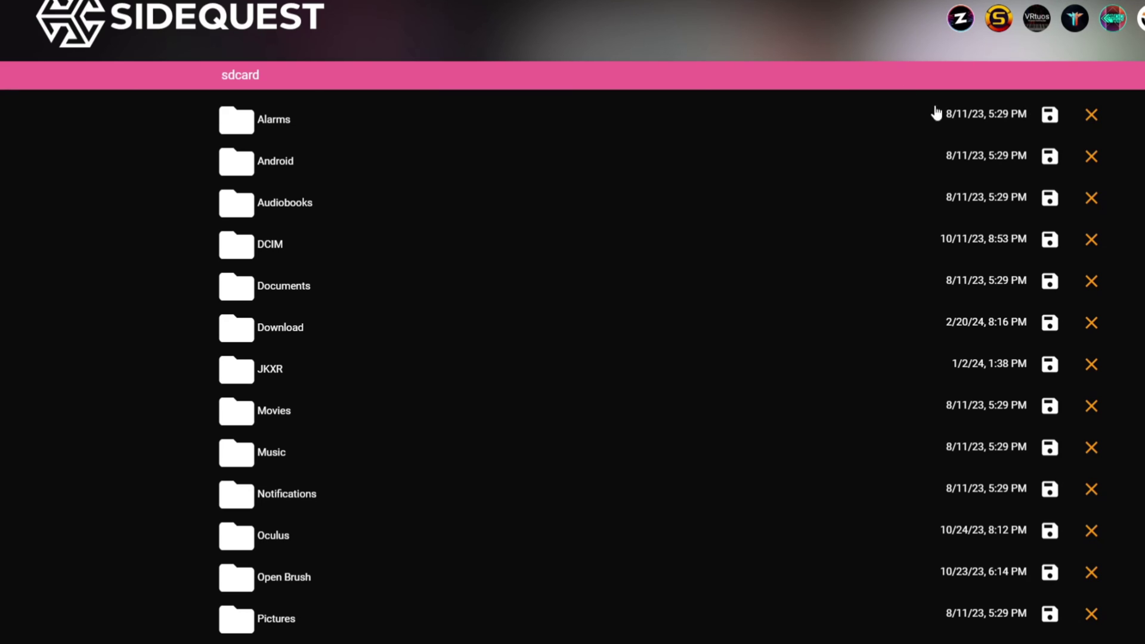
- Browse the sdcard folder list, look into the Oculus folder and return to sdcard
scroll(567, 238, "down", 5)
scroll(568, 238, "up", 5)
scroll(343, 561, "down", 5)
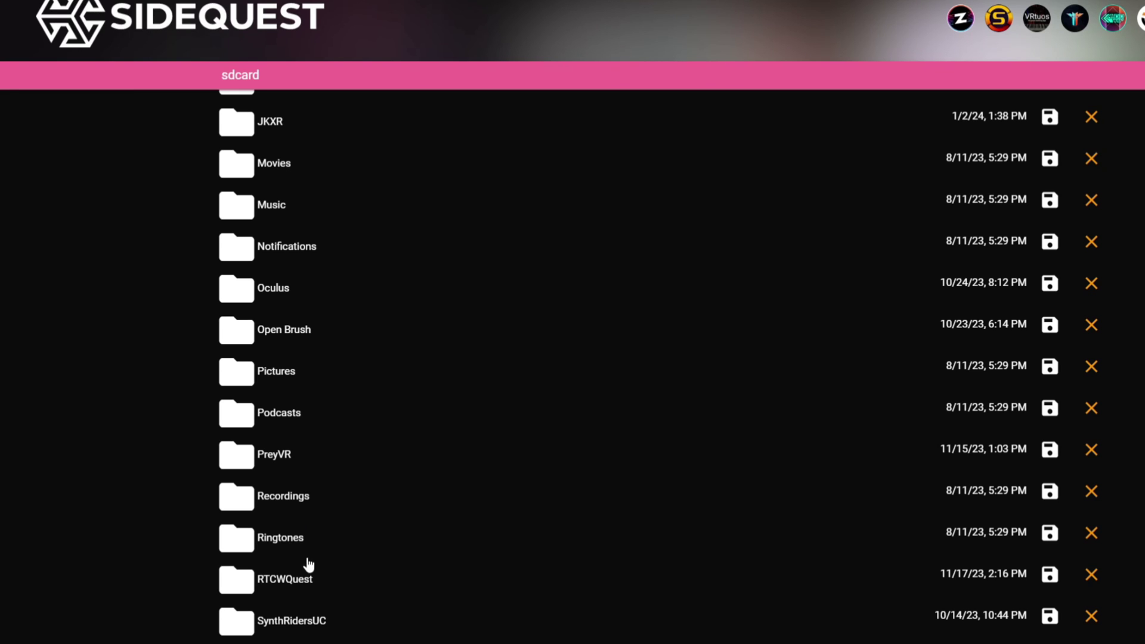
scroll(313, 471, "up", 1)
left_click(277, 361)
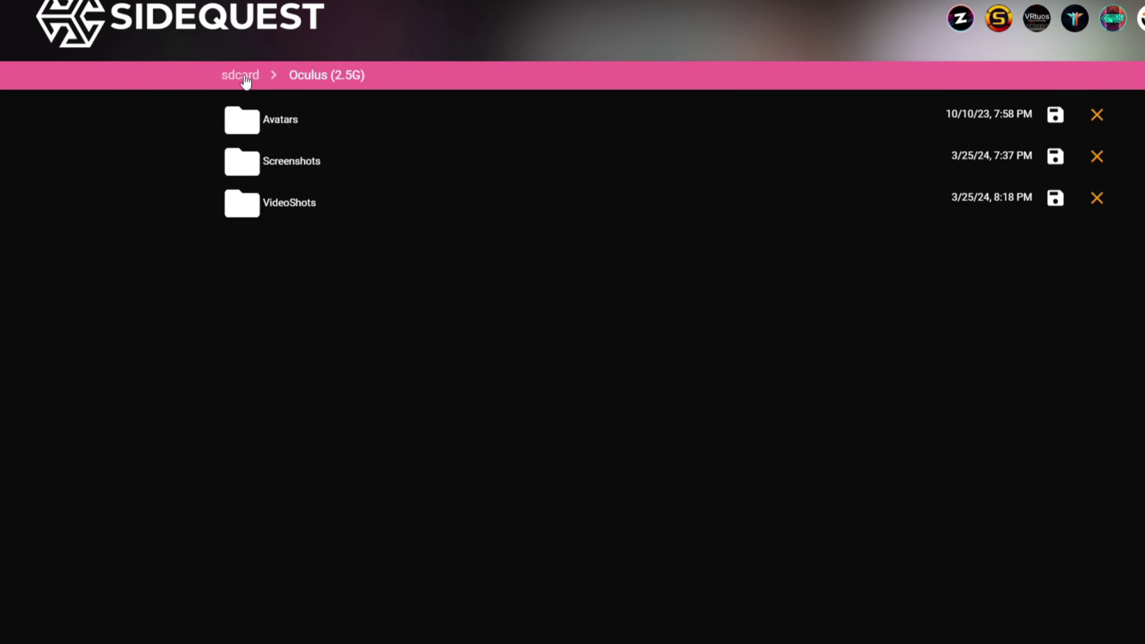
left_click(250, 78)
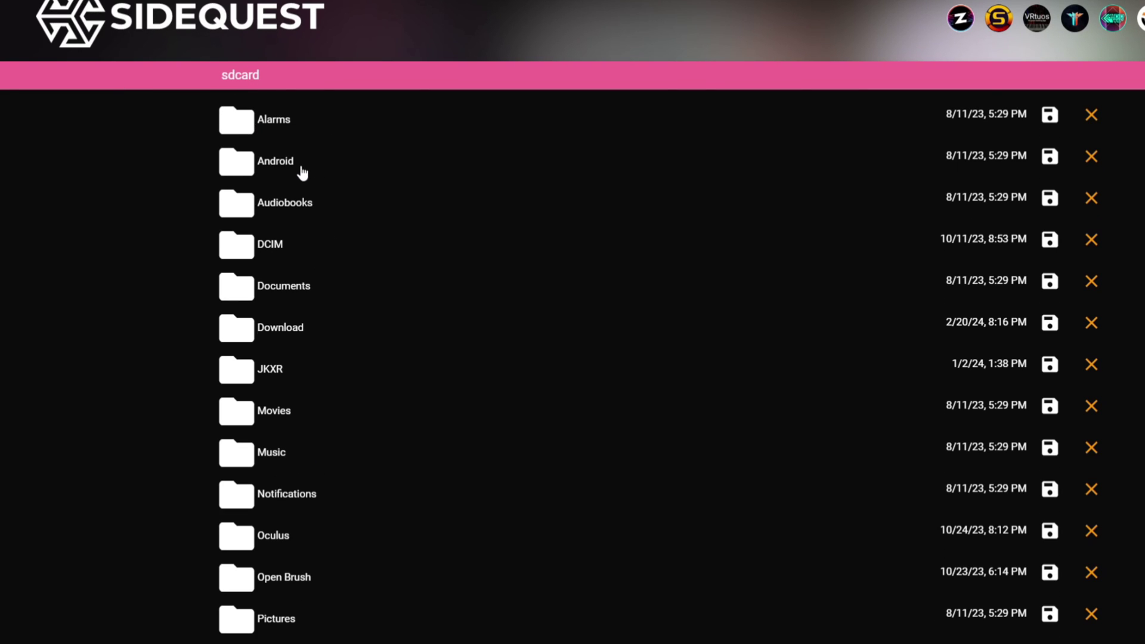
- Open Android > data and scroll through the installed apps' com.* package folders
left_click(304, 163)
left_click(289, 139)
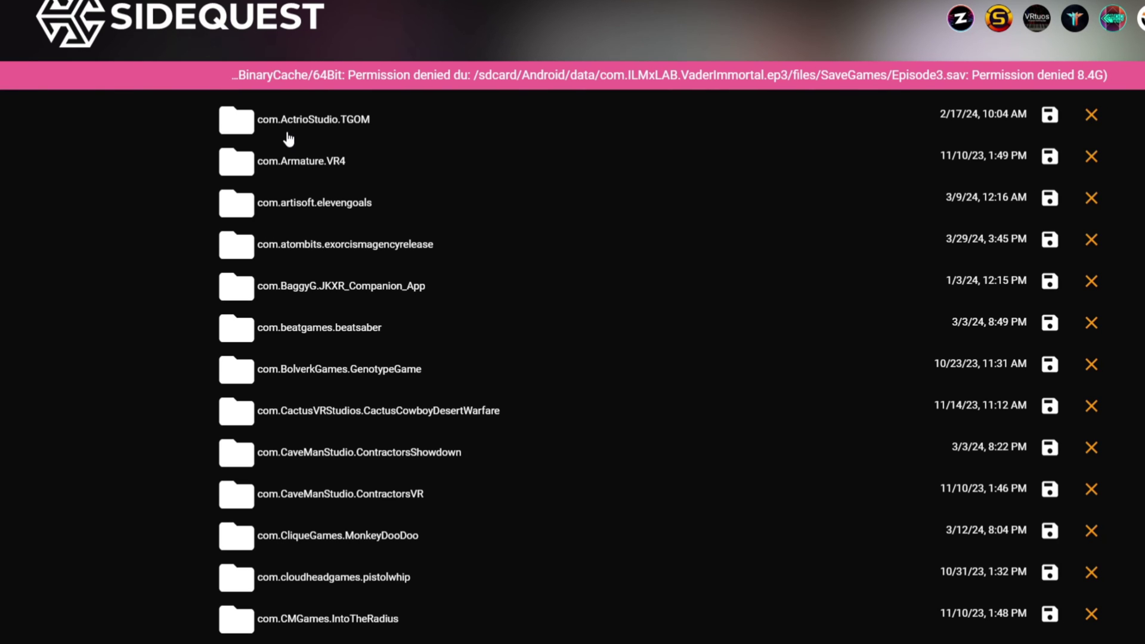
scroll(462, 430, "down", 5)
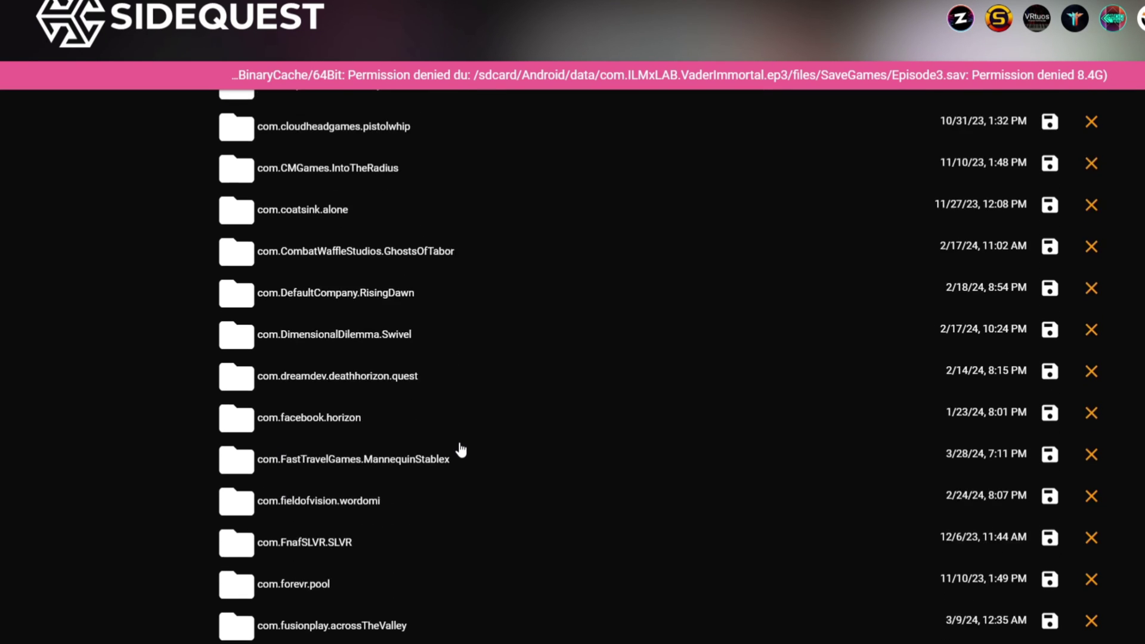
scroll(460, 450, "up", 8)
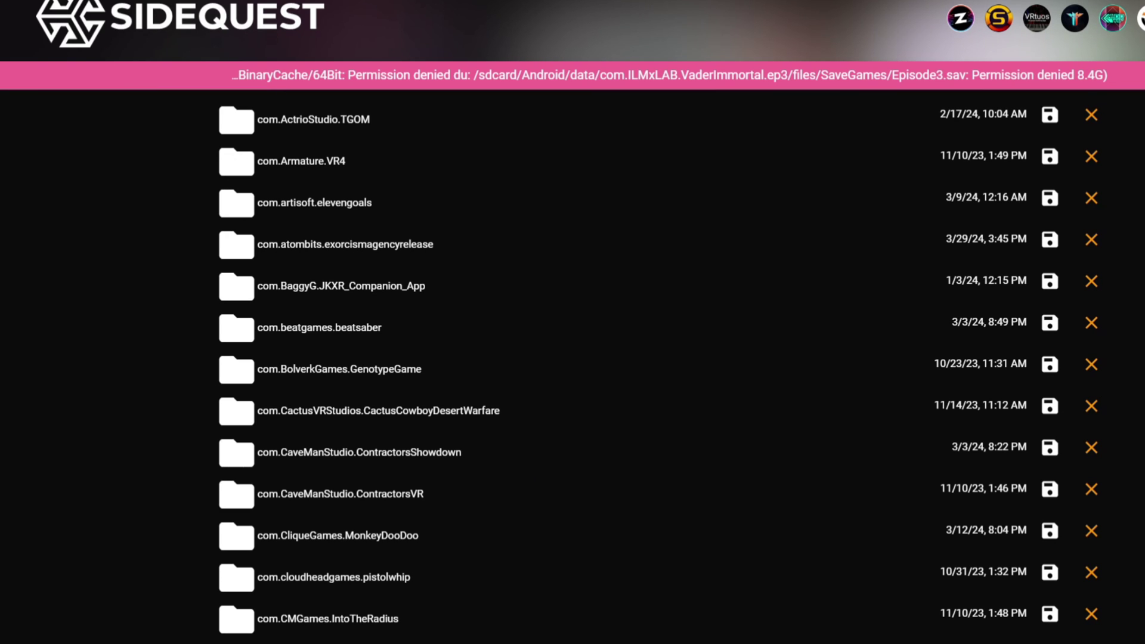
scroll(677, 534, "down", 10)
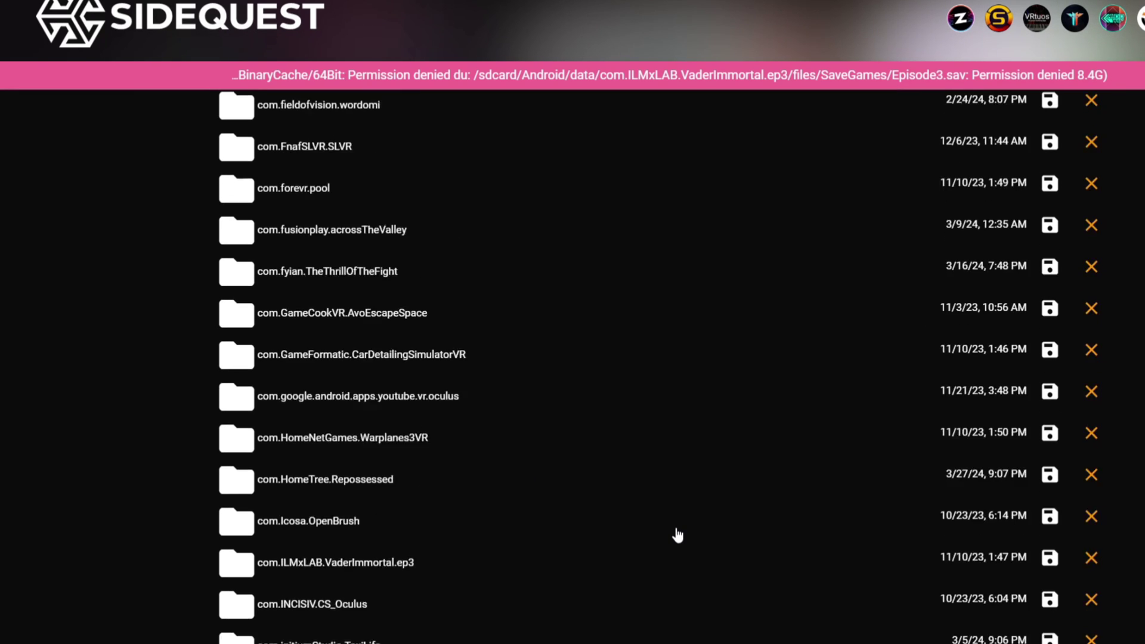
scroll(677, 534, "up", 7)
scroll(678, 535, "up", 4)
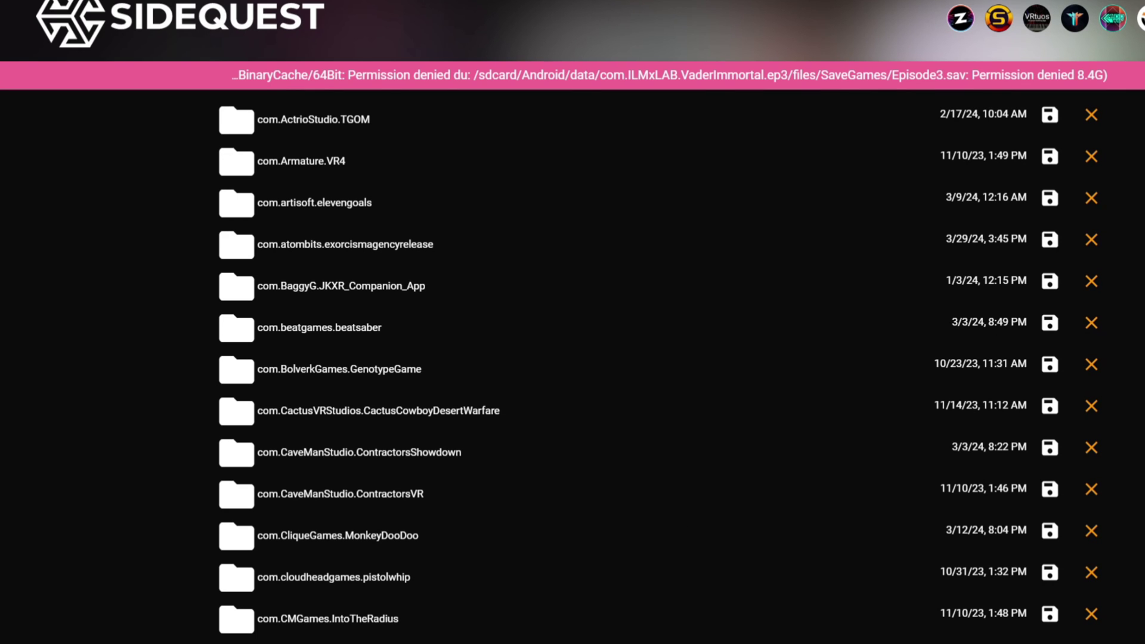